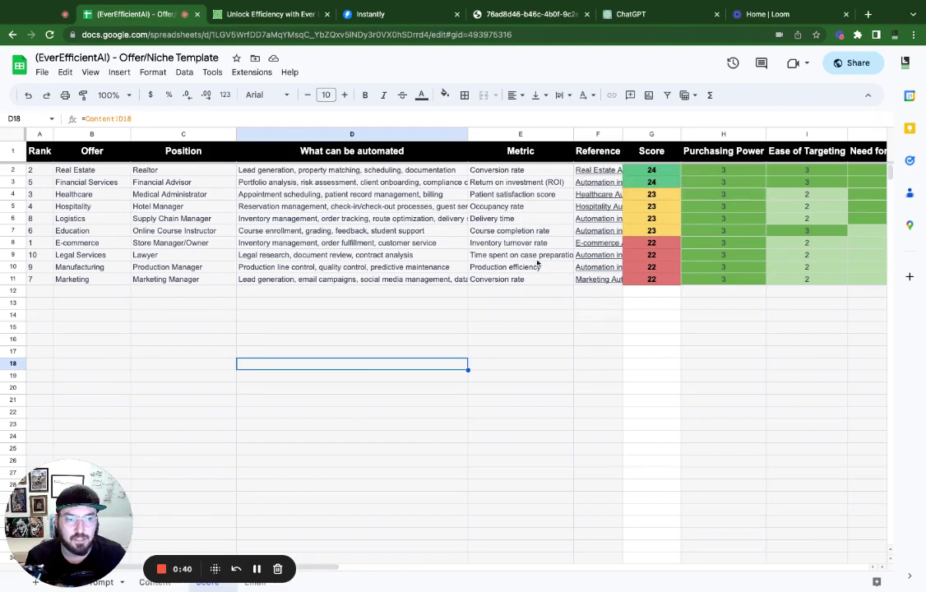
- Review the cold email prompt on the Email sheet and the Real Estate row on the Score sheet that it references
{"action": "left_click_drag", "start_coordinate": [84, 499], "coordinate": [700, 490]}
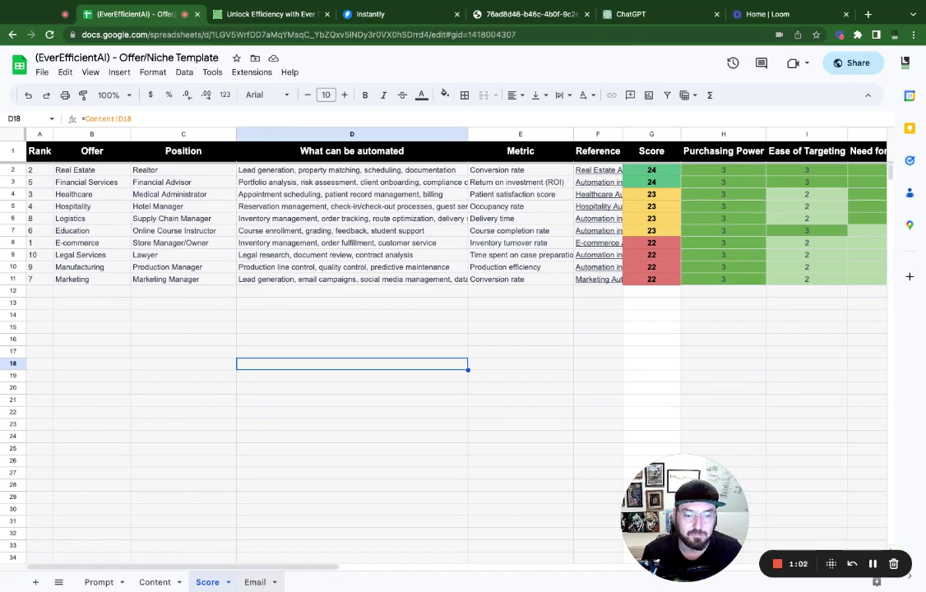
{"action": "left_click", "coordinate": [255, 581]}
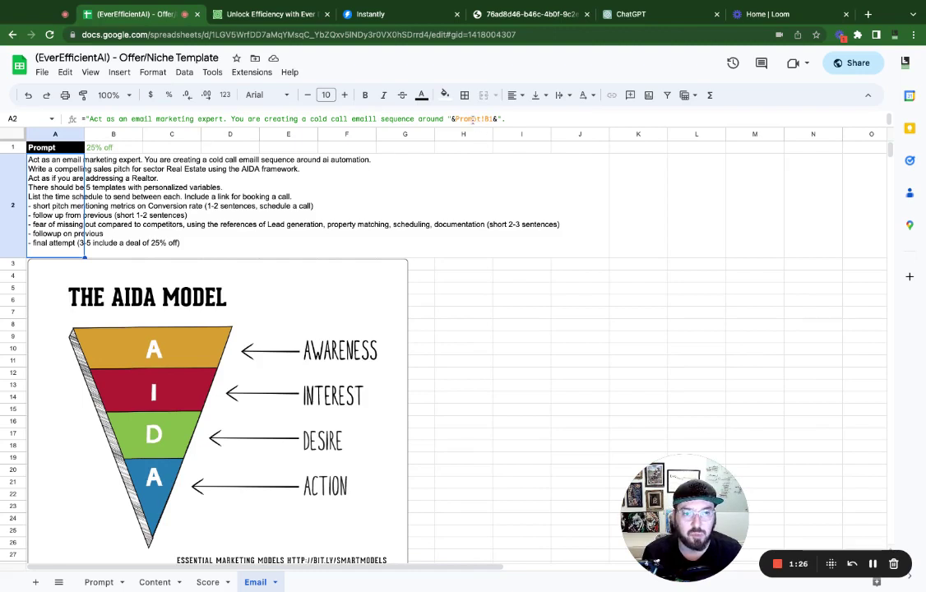
{"action": "scroll", "coordinate": [473, 120], "scroll_direction": "down", "scroll_amount": 1}
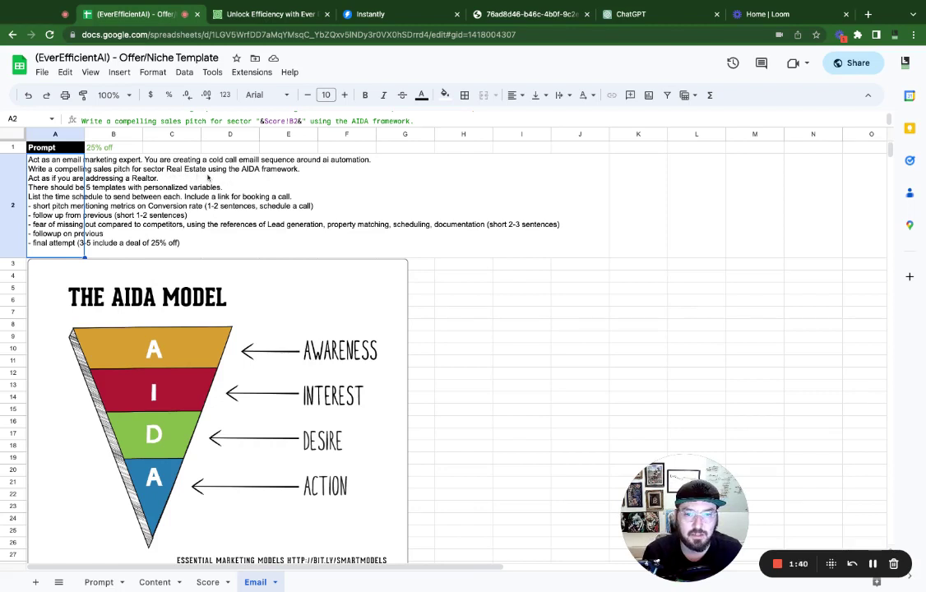
{"action": "left_click", "coordinate": [208, 582]}
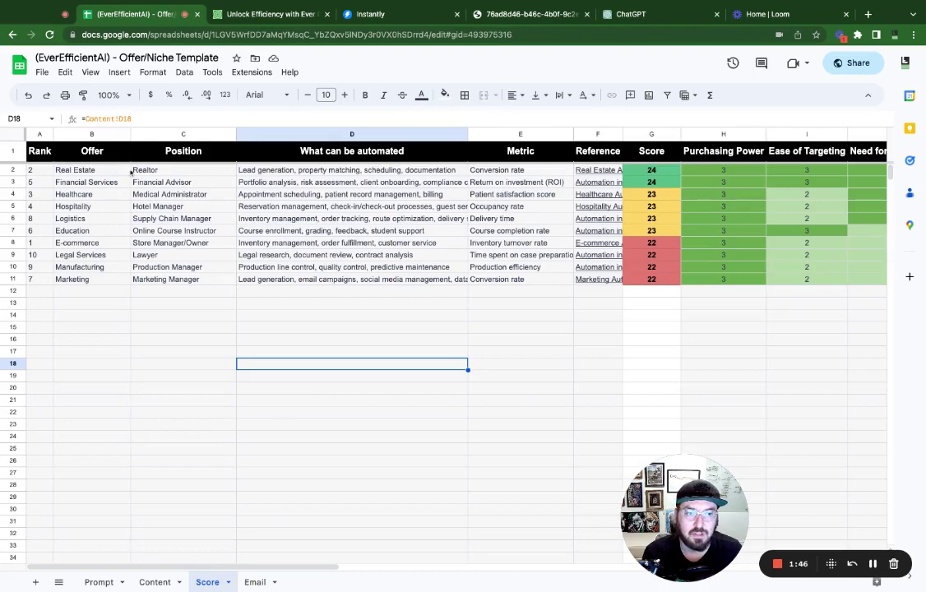
{"action": "left_click", "coordinate": [255, 582]}
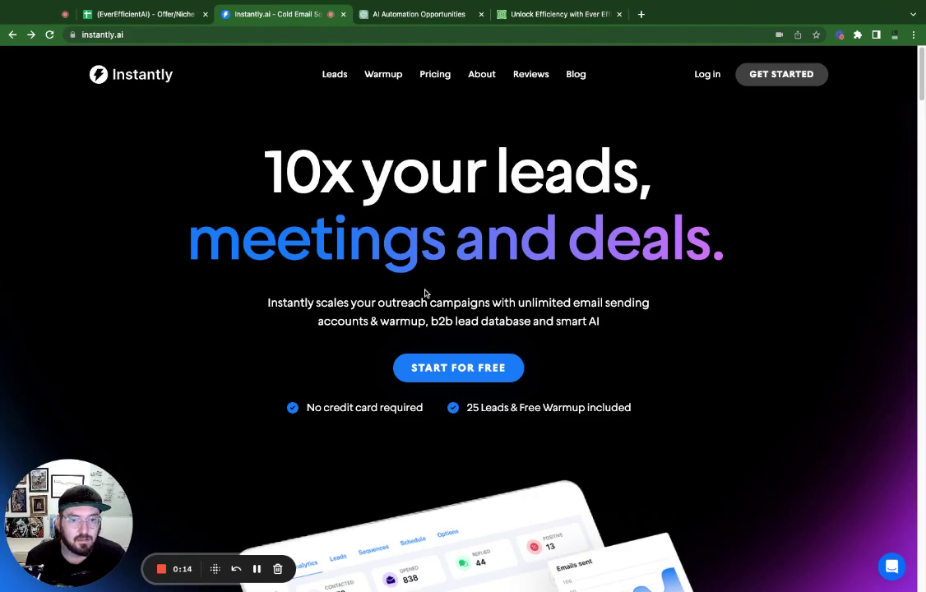
- Go to the Instantly home page, highlight the free leads and warmup offer, and open the login
{"action": "triple_click", "coordinate": [466, 411]}
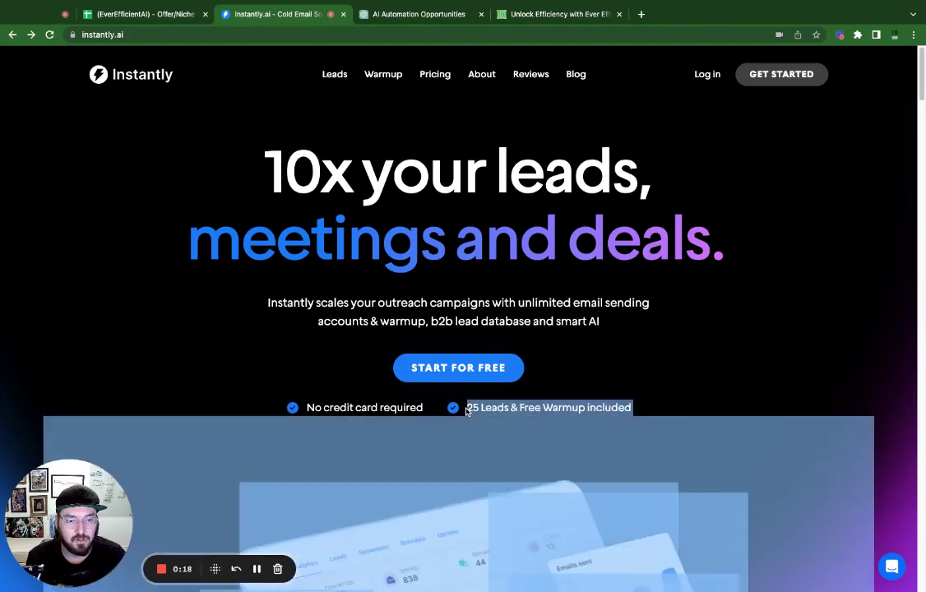
{"action": "left_click", "coordinate": [651, 413]}
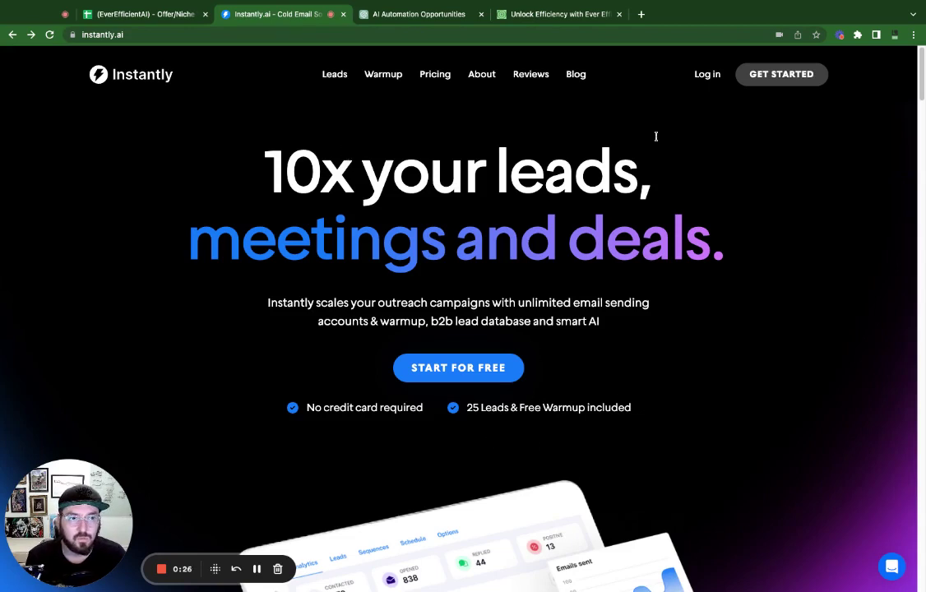
{"action": "left_click", "coordinate": [698, 78]}
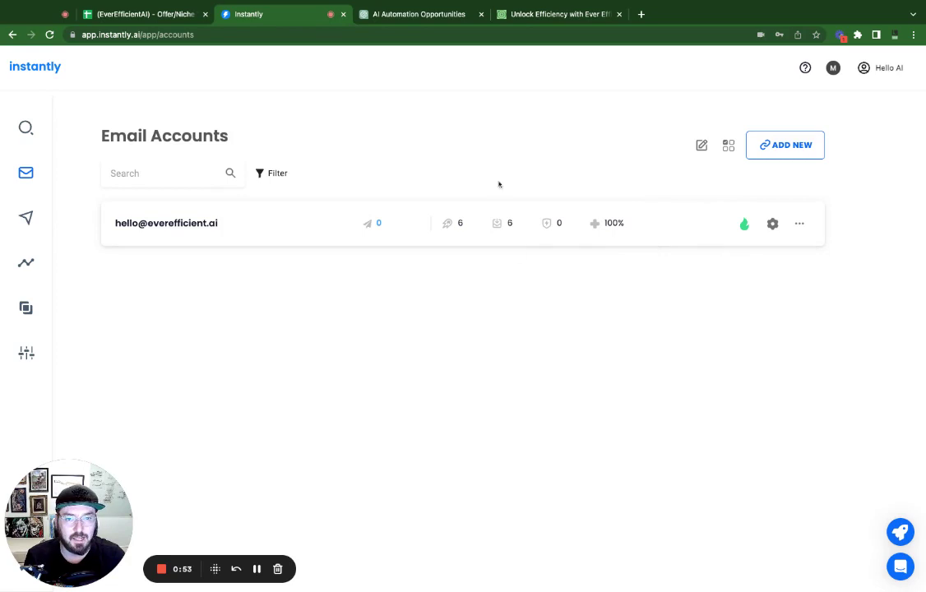
- View the provider options for connecting a new email account and the new campaign form, cancelling both
{"action": "left_click", "coordinate": [773, 145]}
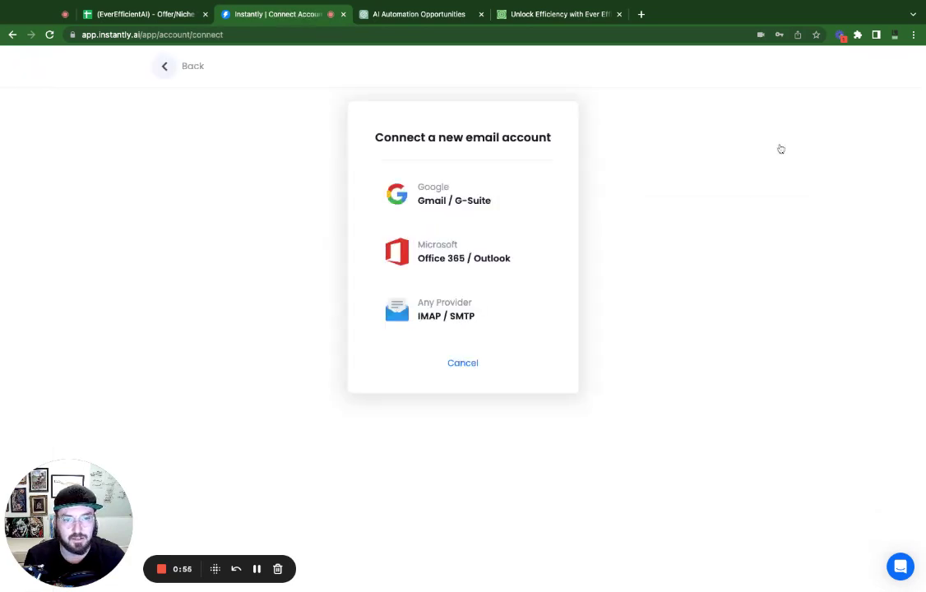
{"action": "left_click", "coordinate": [462, 363]}
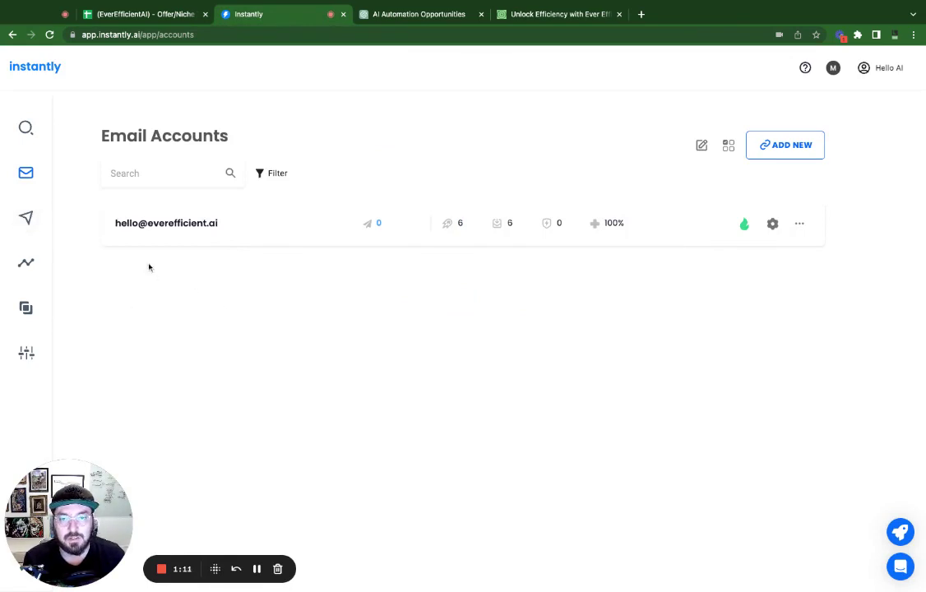
{"action": "left_click", "coordinate": [26, 218]}
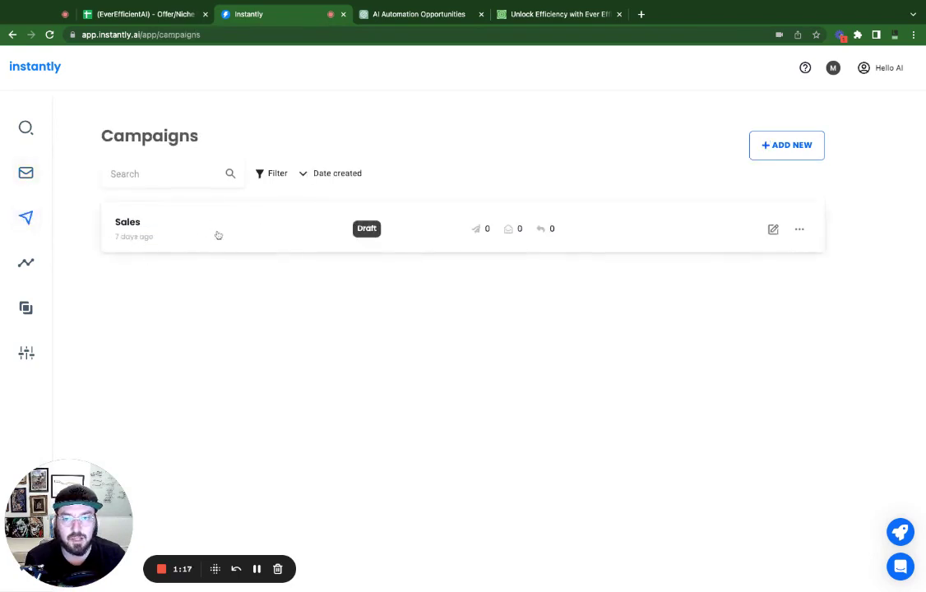
{"action": "left_click", "coordinate": [763, 147]}
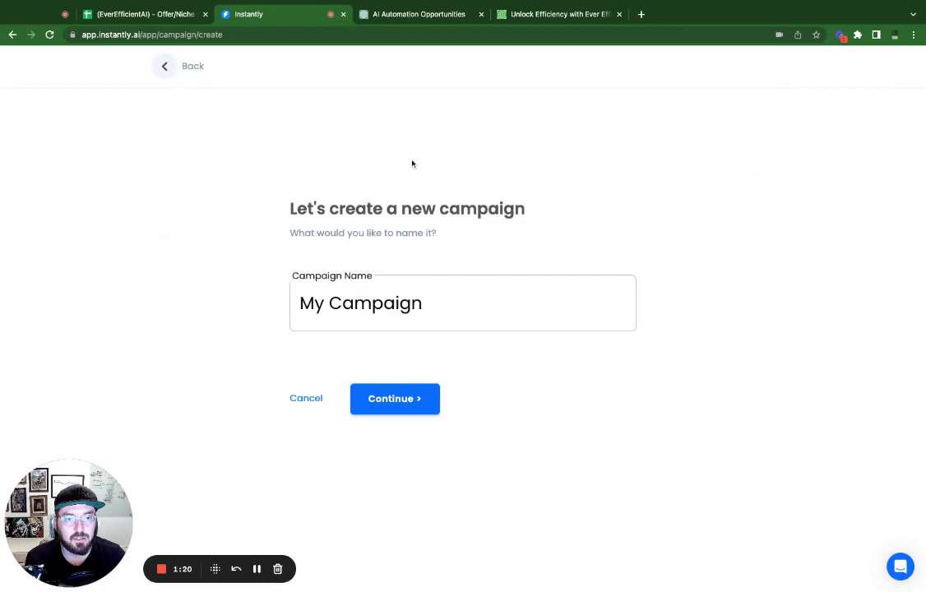
{"action": "left_click", "coordinate": [306, 398]}
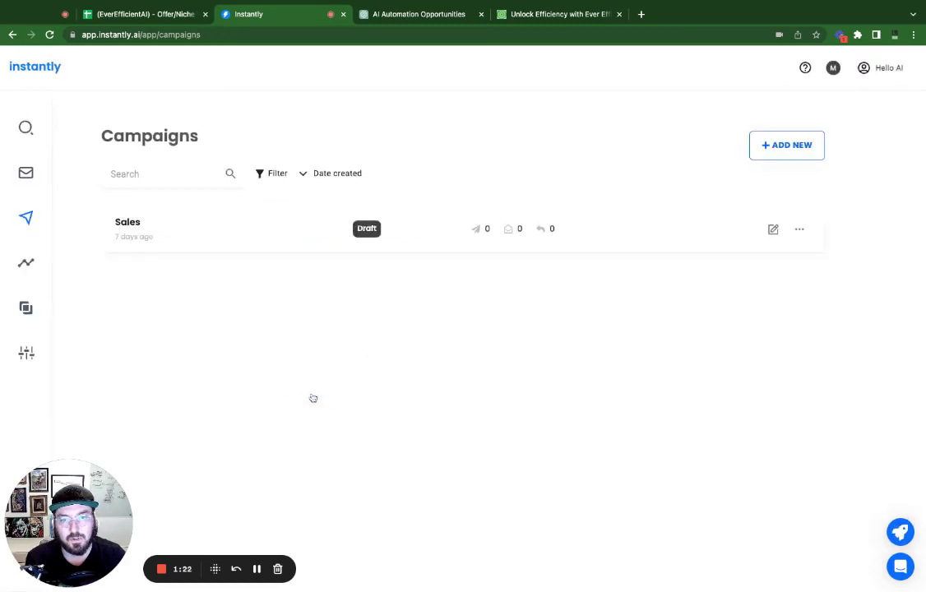
- Open the lead finder and filter the leads by the Real Estate industry
{"action": "left_click", "coordinate": [28, 128]}
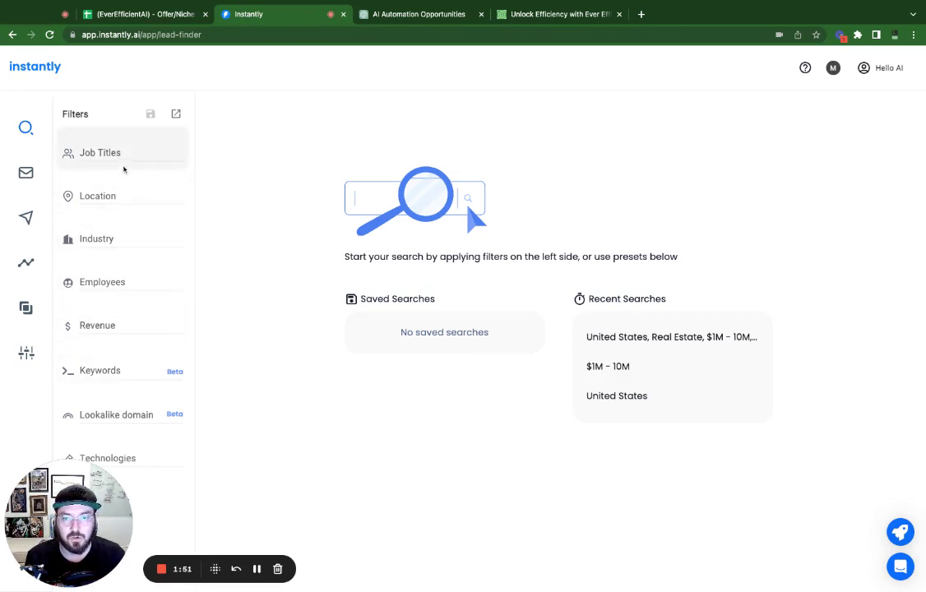
{"action": "left_click", "coordinate": [106, 238]}
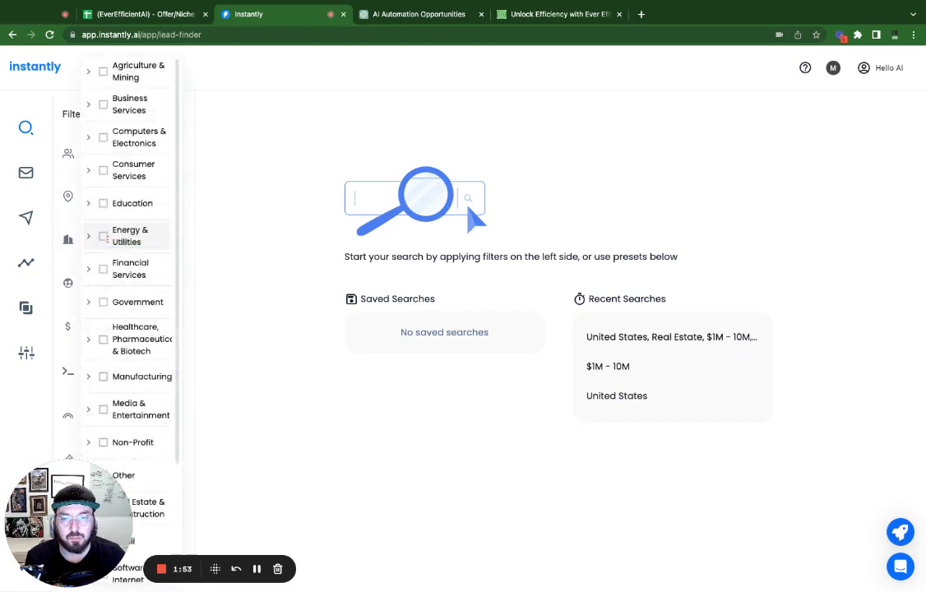
{"action": "left_click_drag", "start_coordinate": [84, 501], "coordinate": [621, 495]}
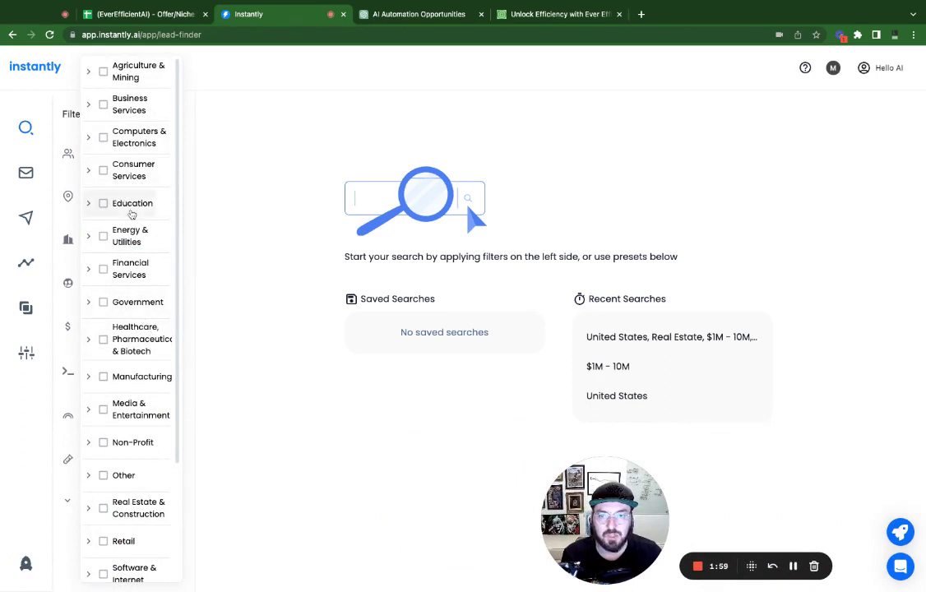
{"action": "left_click", "coordinate": [233, 240]}
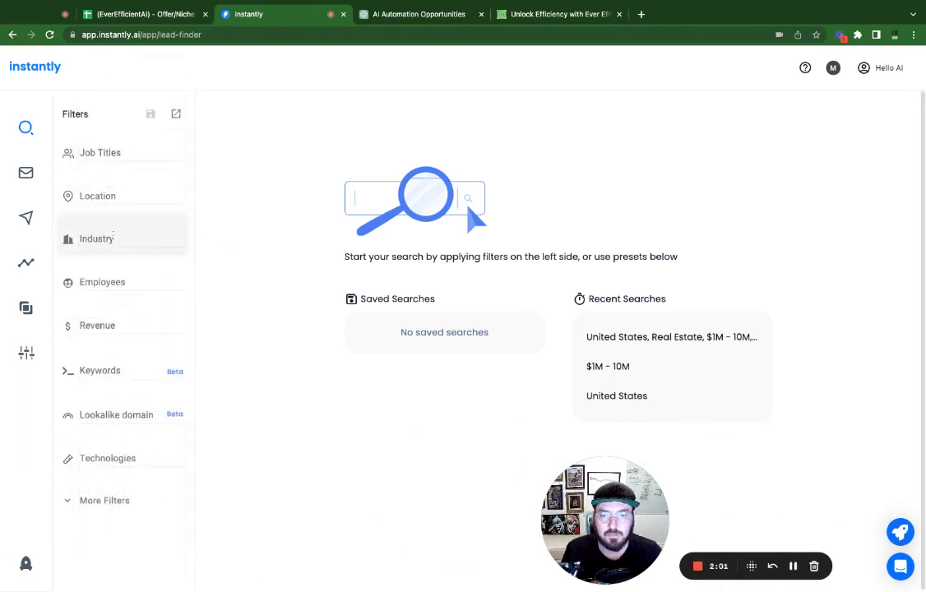
{"action": "left_click", "coordinate": [115, 238]}
{"action": "type", "text": "real"}
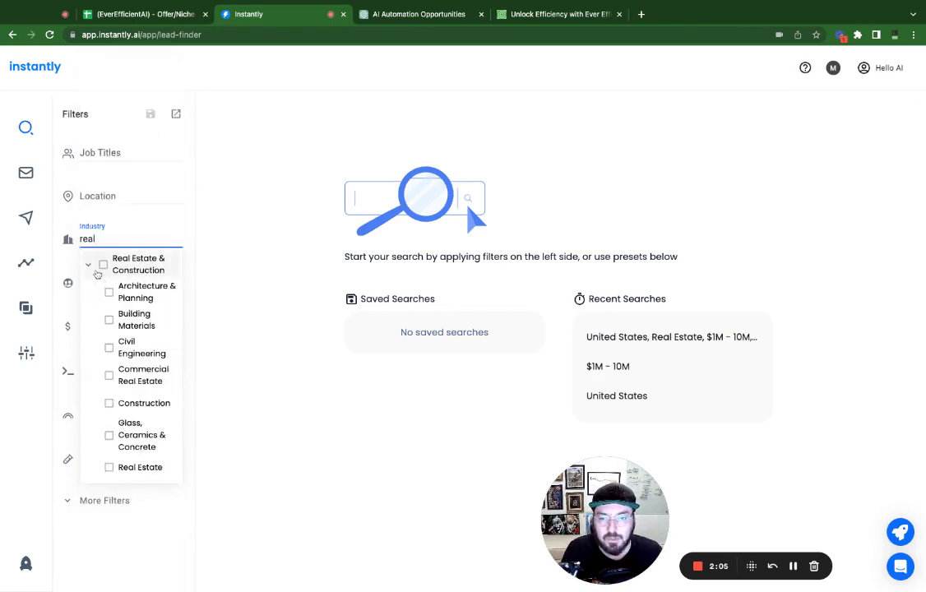
{"action": "left_click", "coordinate": [109, 467]}
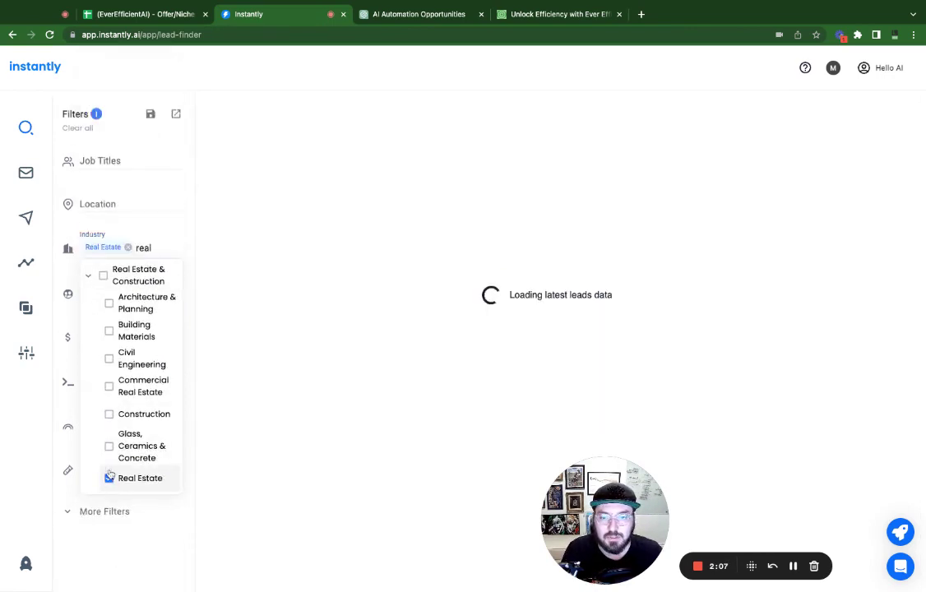
{"action": "key", "text": "Escape"}
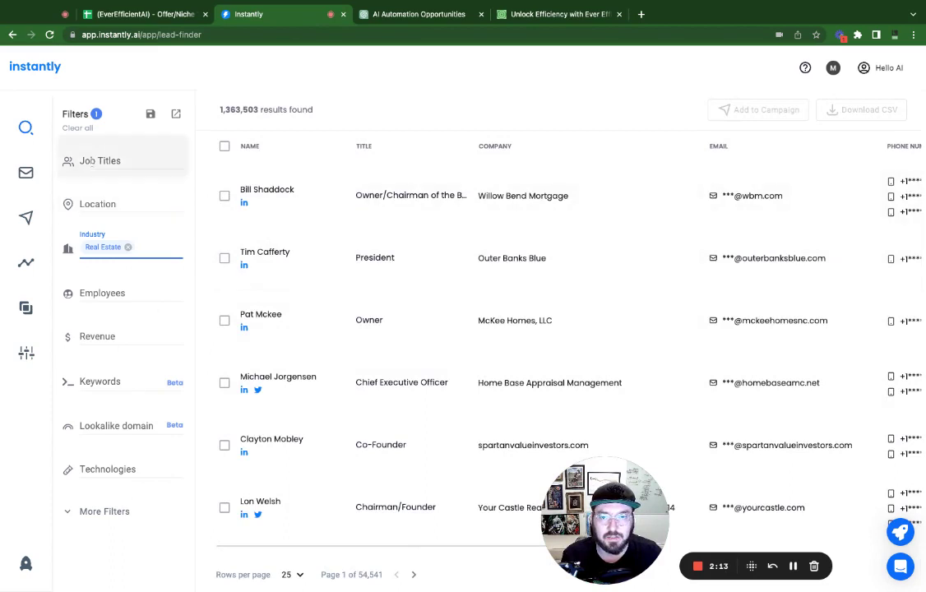
- Limit the lead search to the United States location
{"action": "left_click", "coordinate": [99, 204]}
{"action": "type", "text": "united"}
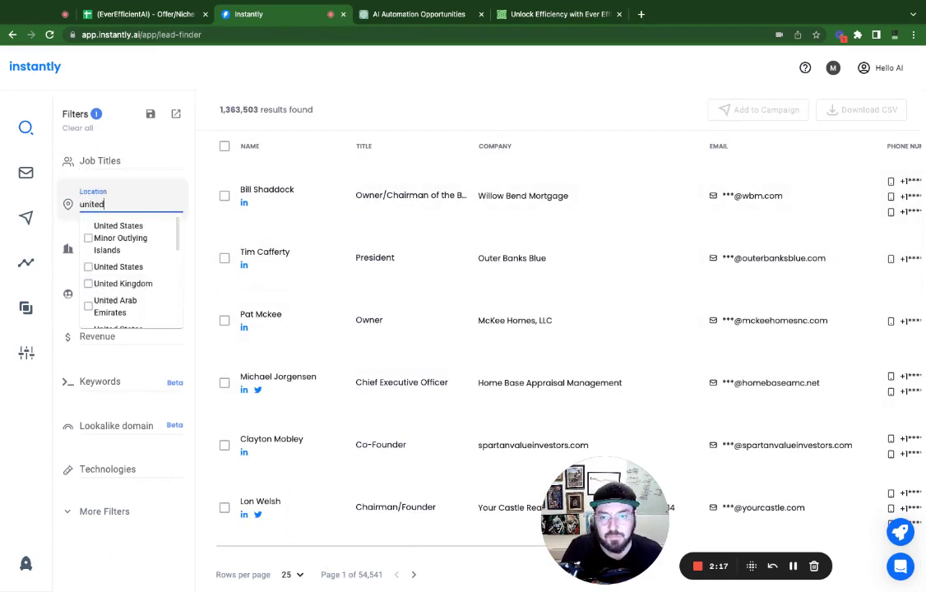
{"action": "left_click", "coordinate": [87, 269]}
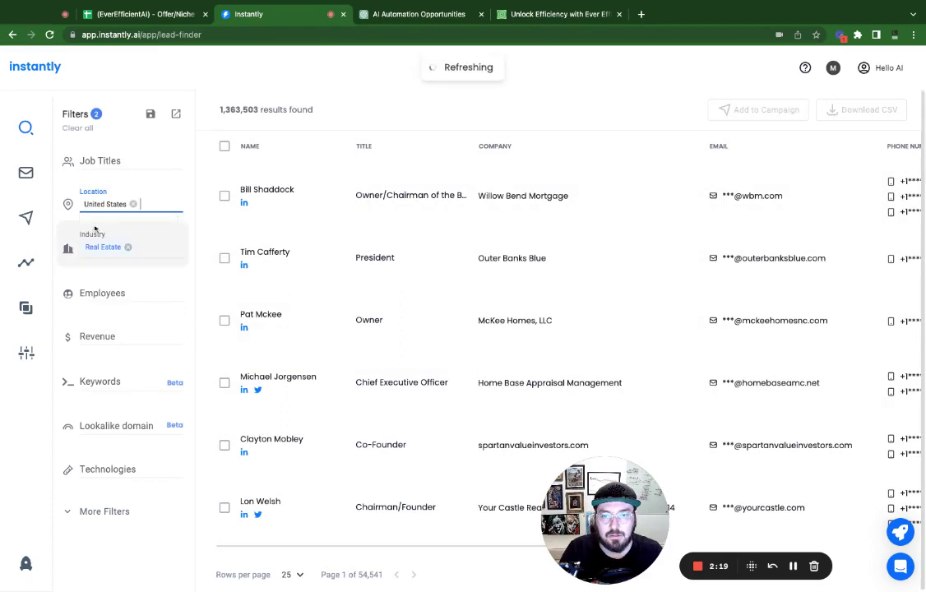
- Filter the leads by the Director of Sales job title
{"action": "left_click", "coordinate": [99, 161]}
{"action": "scroll", "coordinate": [137, 275], "scroll_direction": "down", "scroll_amount": 5}
{"action": "scroll", "coordinate": [137, 277], "scroll_direction": "down", "scroll_amount": 3}
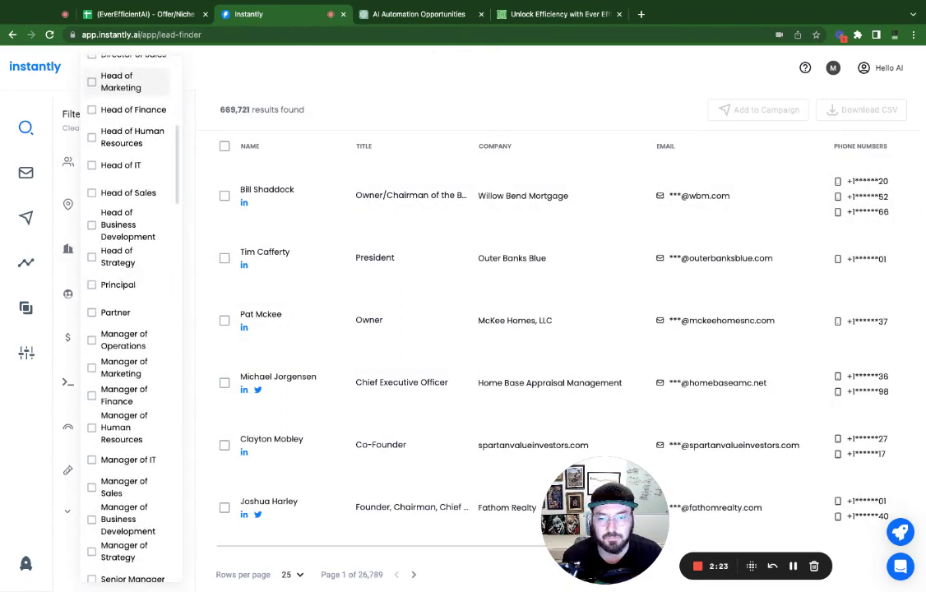
{"action": "scroll", "coordinate": [136, 255], "scroll_direction": "up", "scroll_amount": 3}
{"action": "scroll", "coordinate": [136, 219], "scroll_direction": "up", "scroll_amount": 1}
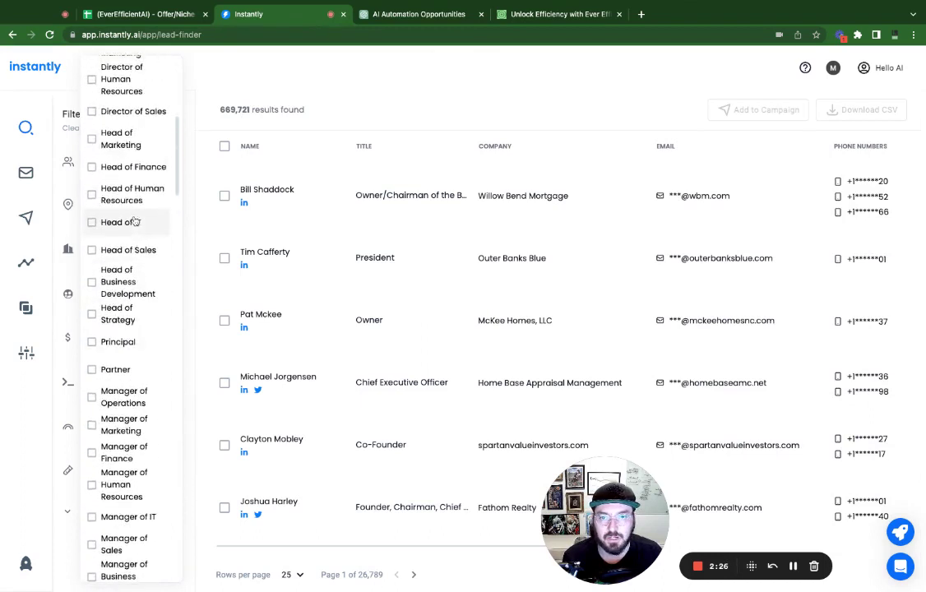
{"action": "left_click", "coordinate": [91, 109]}
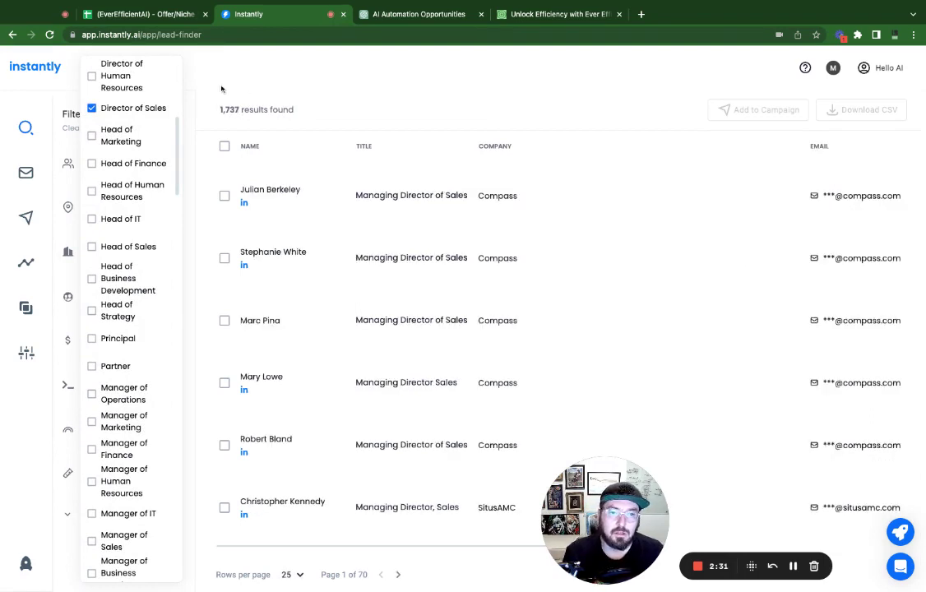
{"action": "left_click", "coordinate": [194, 110]}
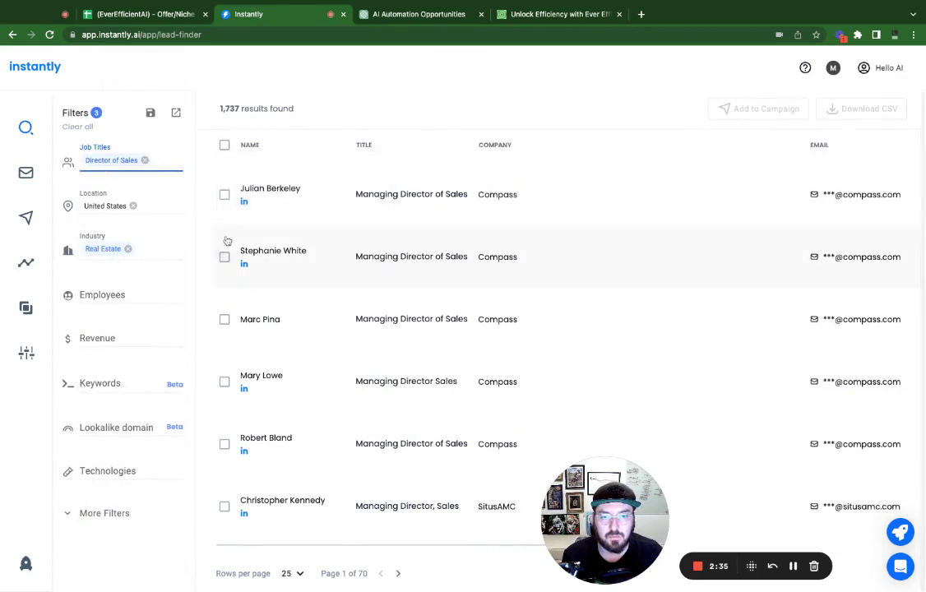
- Select the first, second and sixth leads in the results, leaving the third and fifth unselected
{"action": "left_click", "coordinate": [223, 192]}
{"action": "left_click", "coordinate": [224, 255]}
{"action": "left_click", "coordinate": [224, 317]}
{"action": "left_click", "coordinate": [224, 442]}
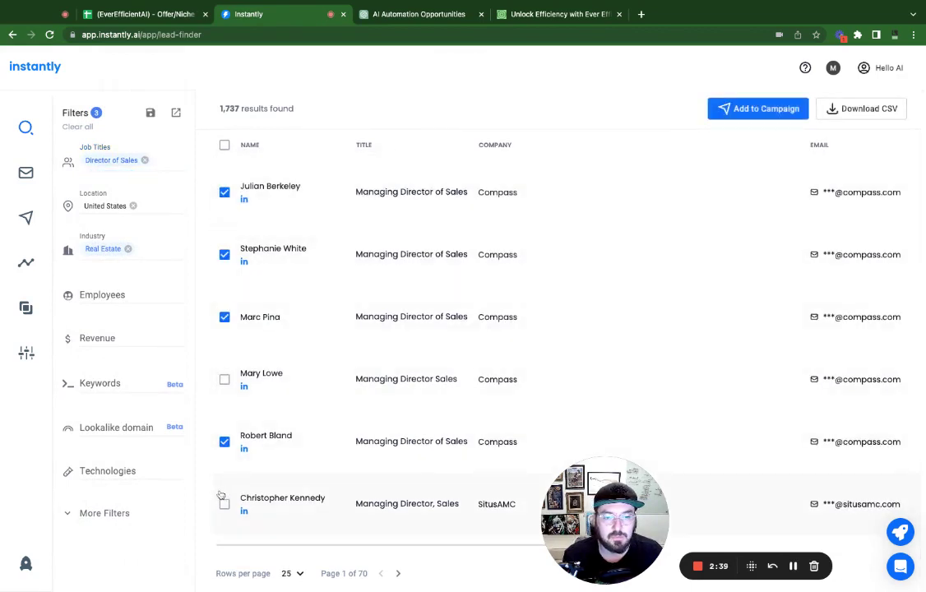
{"action": "left_click", "coordinate": [225, 505]}
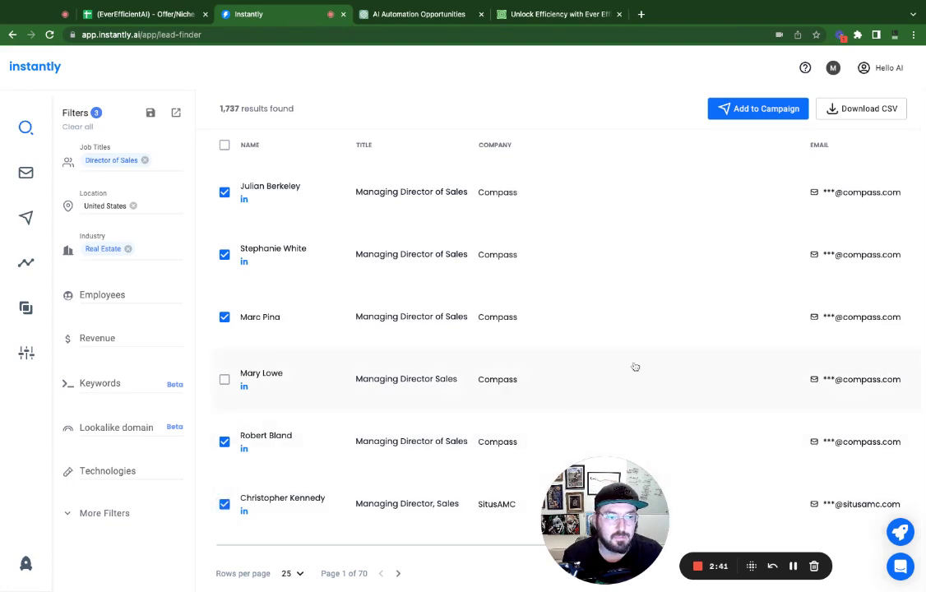
{"action": "left_click", "coordinate": [224, 441]}
{"action": "left_click", "coordinate": [224, 317]}
- Add the leads from The Agency RE, HFF and Cbre to the selection
{"action": "scroll", "coordinate": [255, 374], "scroll_direction": "down", "scroll_amount": 3}
{"action": "left_click", "coordinate": [224, 277]}
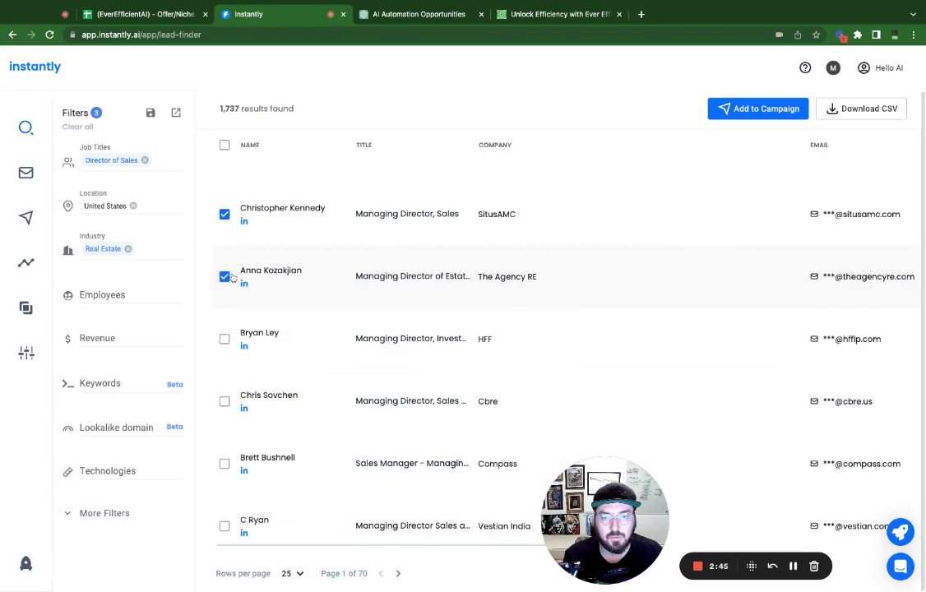
{"action": "left_click", "coordinate": [224, 338]}
{"action": "left_click", "coordinate": [221, 401]}
{"action": "left_click", "coordinate": [578, 264]}
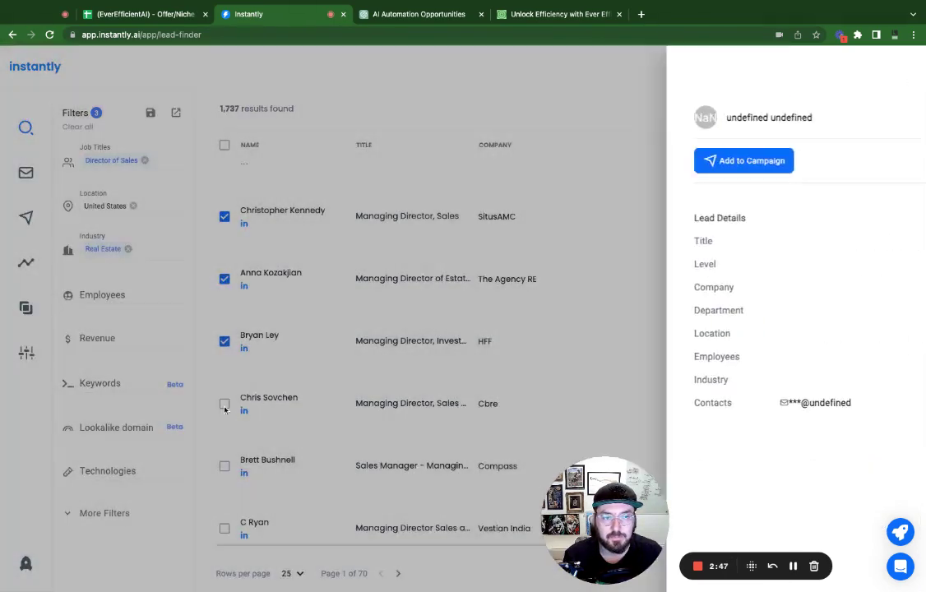
{"action": "left_click", "coordinate": [224, 403]}
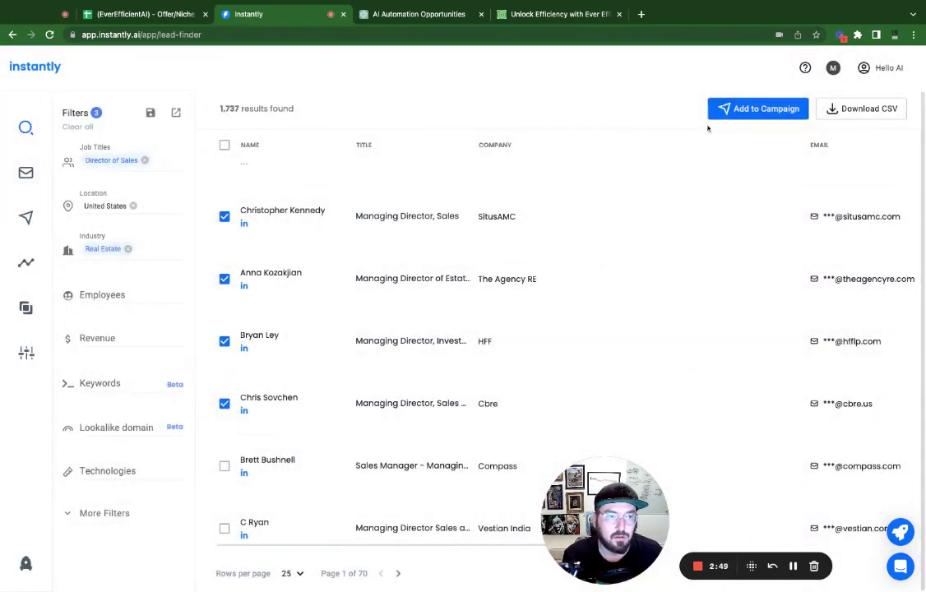
- Add the selected leads to the existing Sales campaign
{"action": "left_click", "coordinate": [735, 111]}
{"action": "left_click", "coordinate": [486, 312]}
{"action": "left_click", "coordinate": [450, 346]}
{"action": "left_click", "coordinate": [538, 404]}
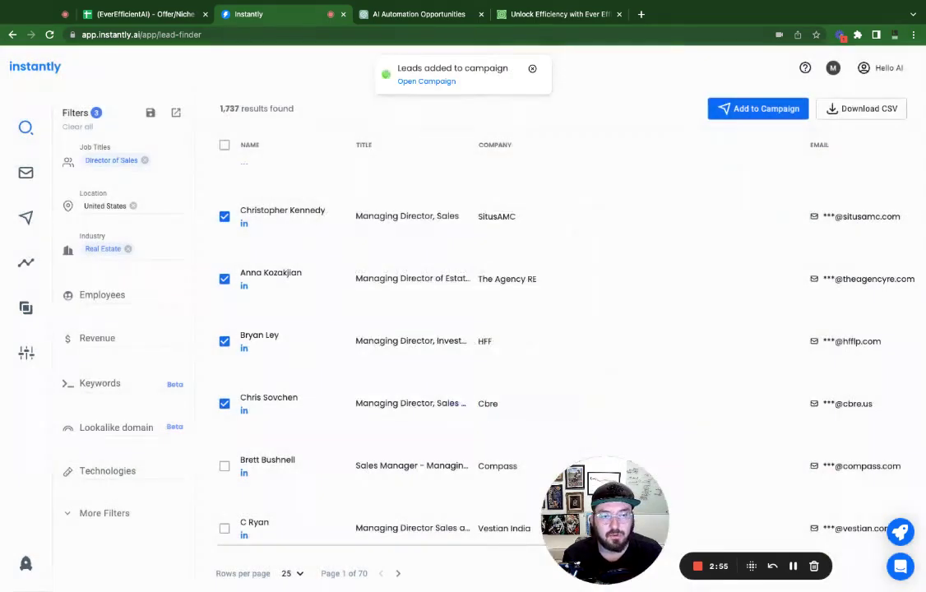
- Open the Sales campaign and check the verification status of its added leads
{"action": "left_click", "coordinate": [425, 81]}
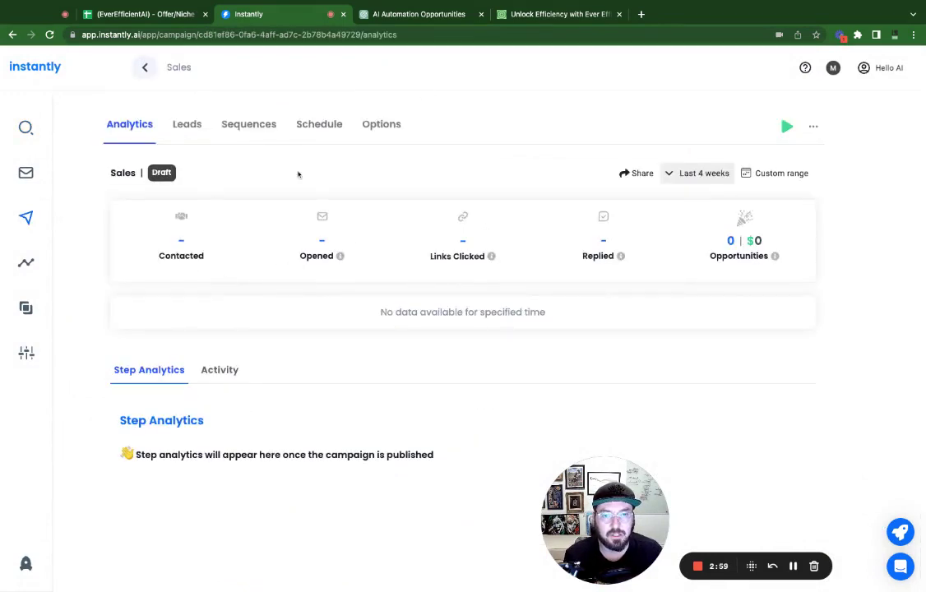
{"action": "left_click", "coordinate": [187, 124]}
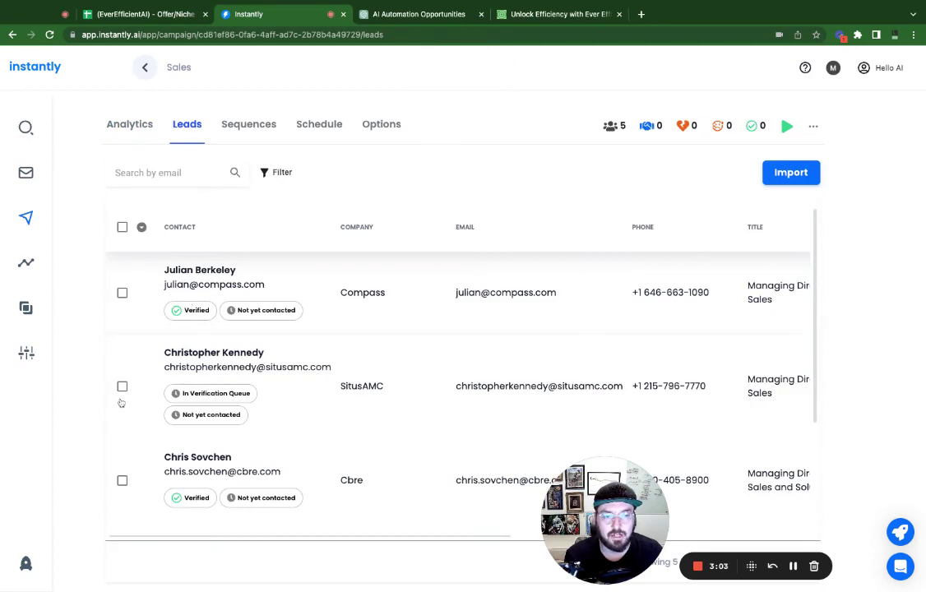
{"action": "scroll", "coordinate": [183, 335], "scroll_direction": "down", "scroll_amount": 4}
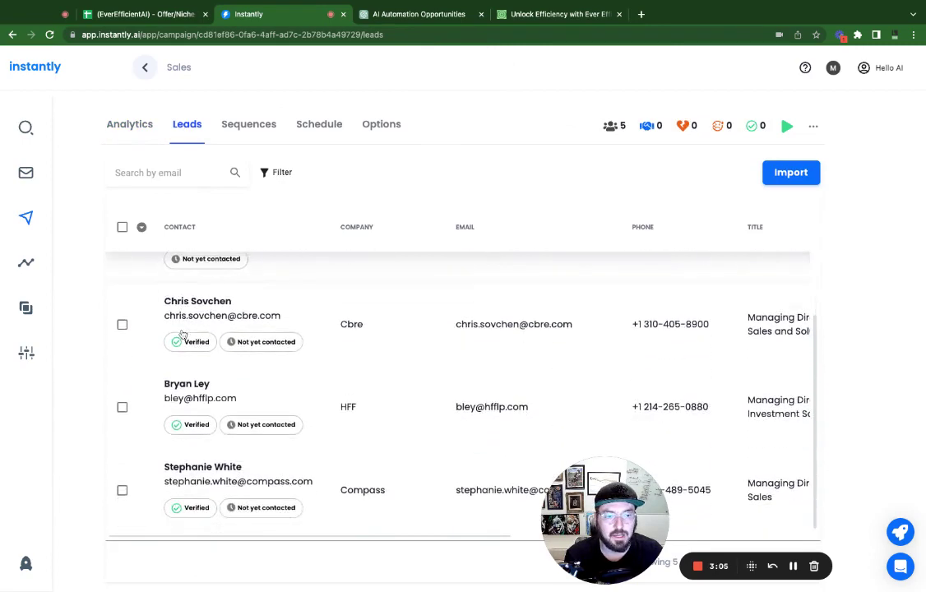
- Open the email sequence editor of the Sales campaign at its empty first step
{"action": "scroll", "coordinate": [184, 331], "scroll_direction": "up", "scroll_amount": 4}
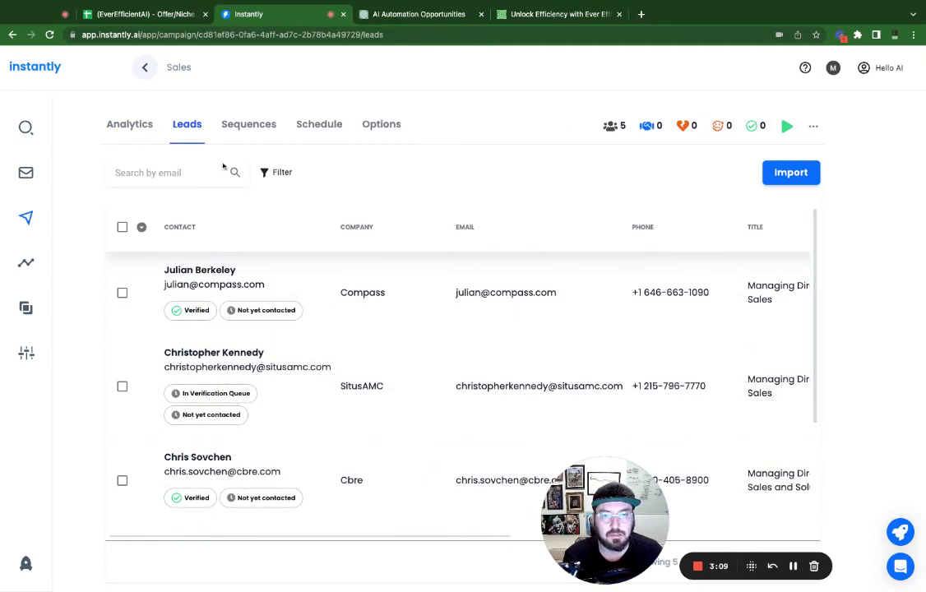
{"action": "left_click", "coordinate": [255, 131]}
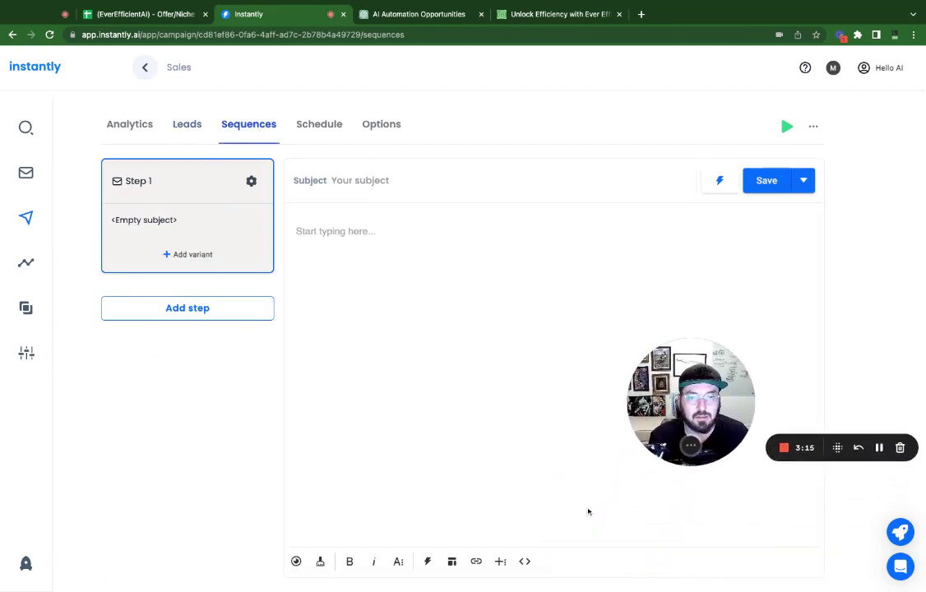
{"action": "left_click", "coordinate": [187, 308]}
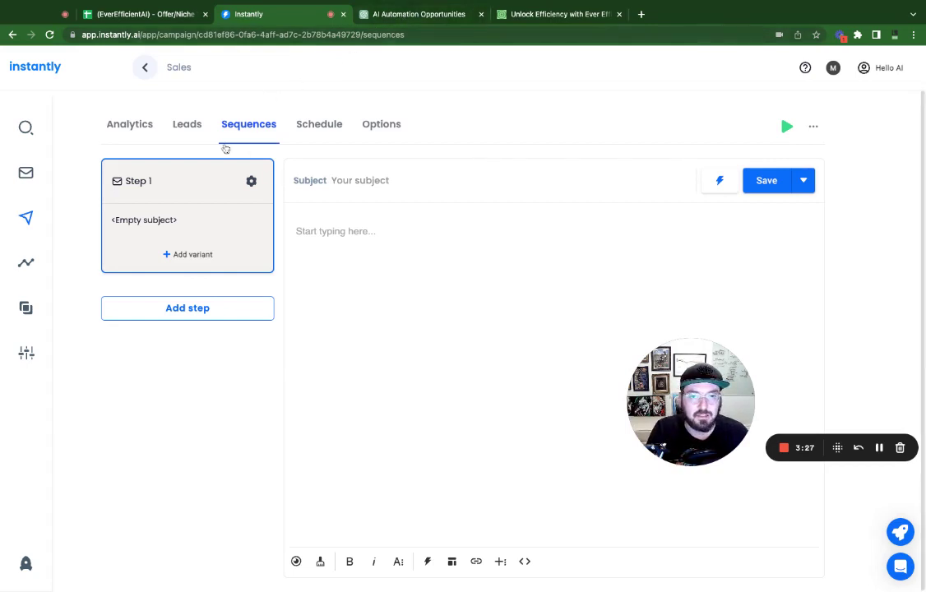
- Copy the cold email prompt from cell A2 of the Email sheet in Google Sheets and submit it to ChatGPT without its leading quotation mark
{"action": "left_click", "coordinate": [159, 19]}
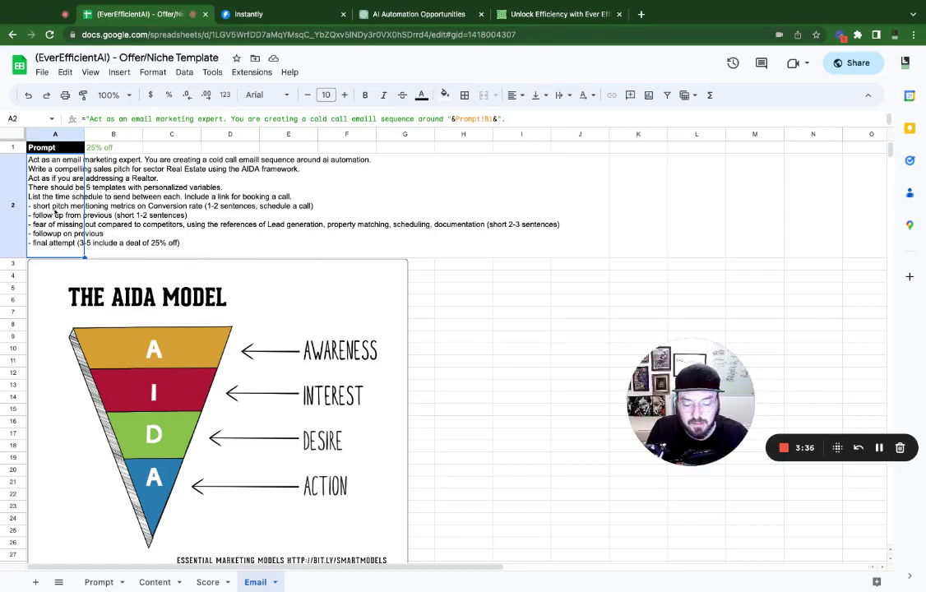
{"action": "key", "text": "super+c"}
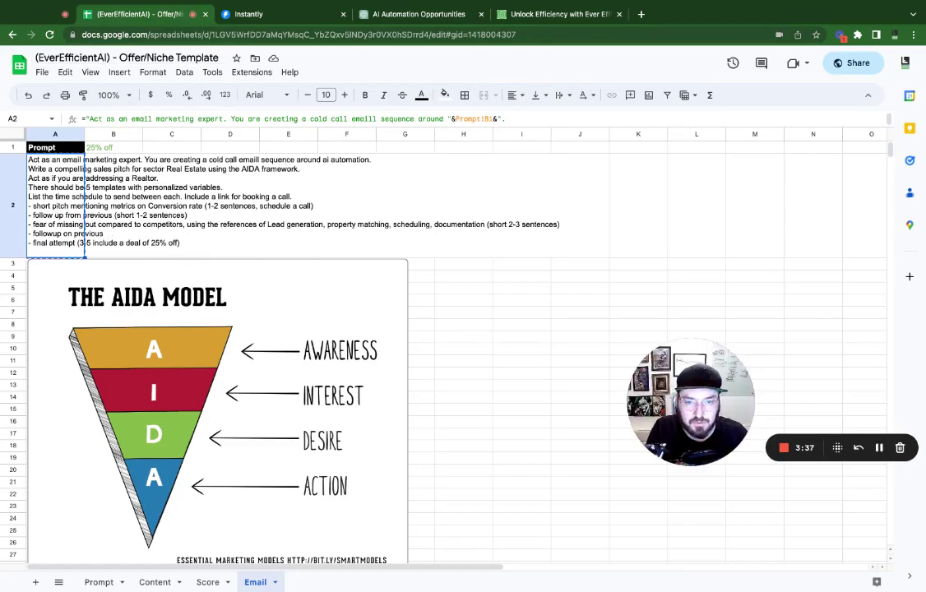
{"action": "left_click", "coordinate": [411, 15]}
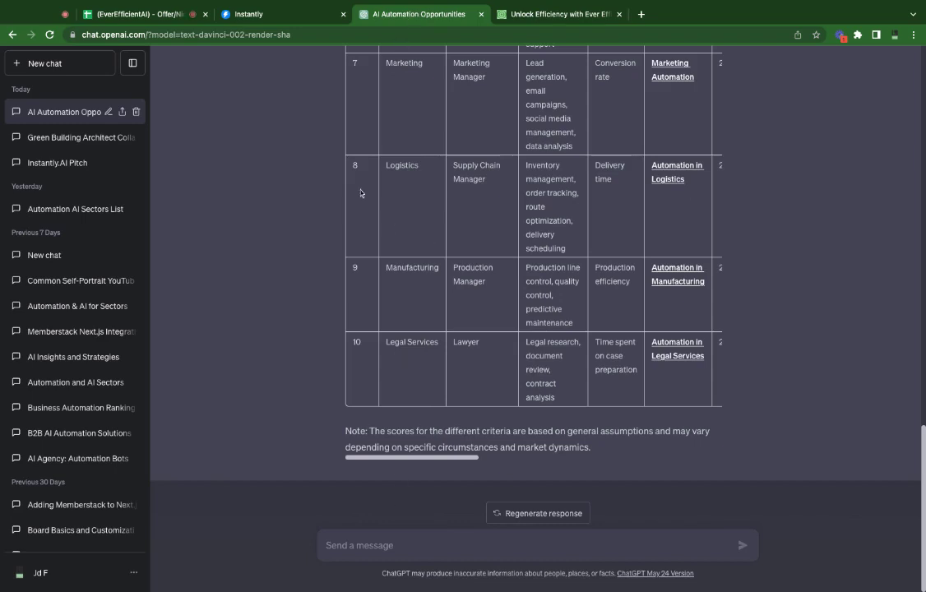
{"action": "left_click", "coordinate": [395, 546]}
{"action": "key", "text": "super+v"}
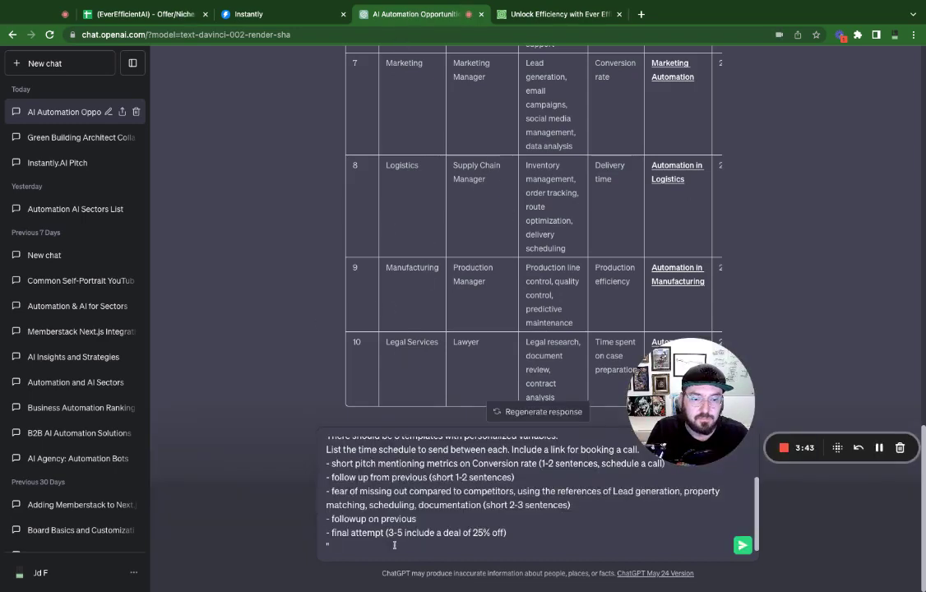
{"action": "key", "text": "super+Up"}
{"action": "key", "text": "Delete"}
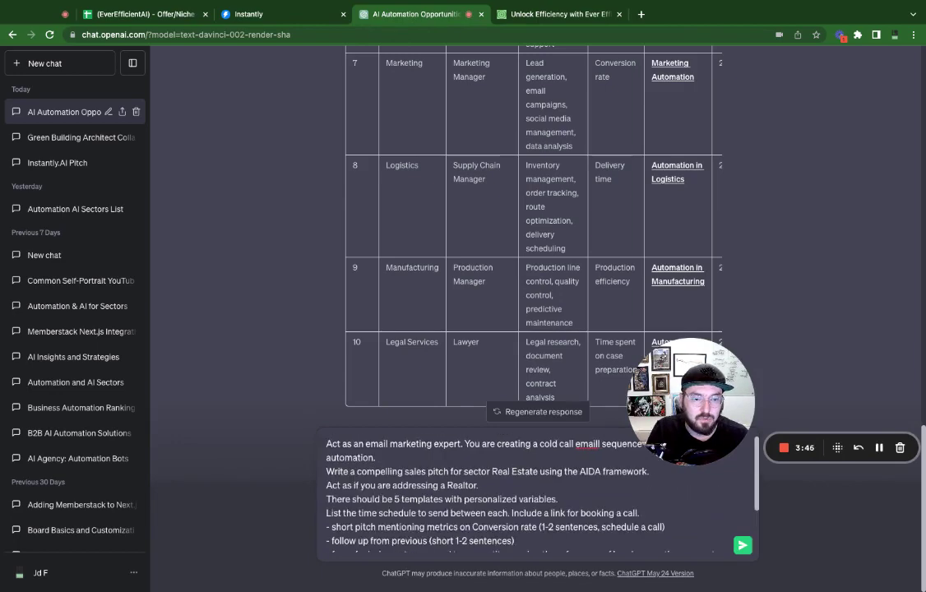
{"action": "left_click", "coordinate": [742, 546]}
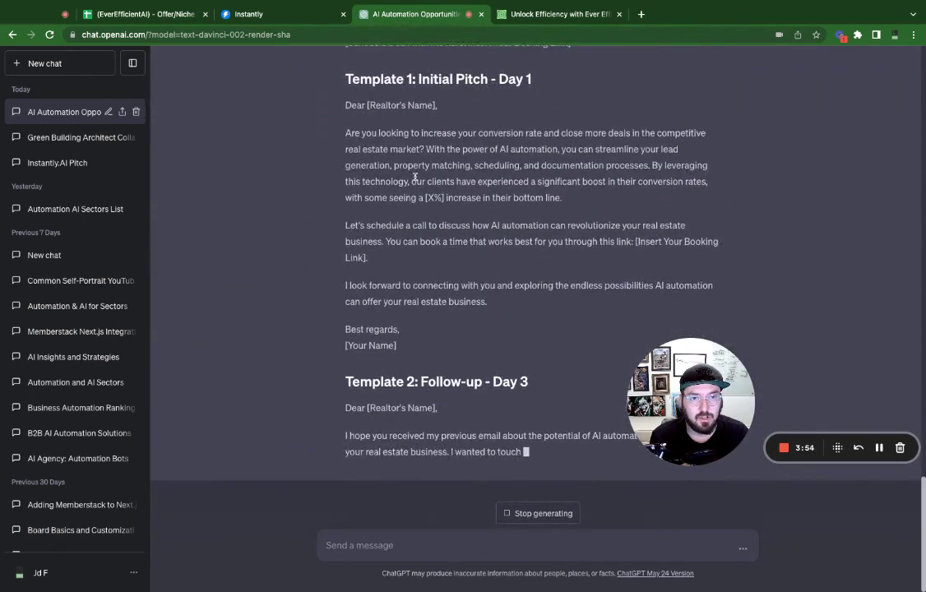
- Review the generated templates and put the opening email's subject and introduction text into Step 1 of the Instantly sequence
{"action": "scroll", "coordinate": [412, 239], "scroll_direction": "up", "scroll_amount": 5}
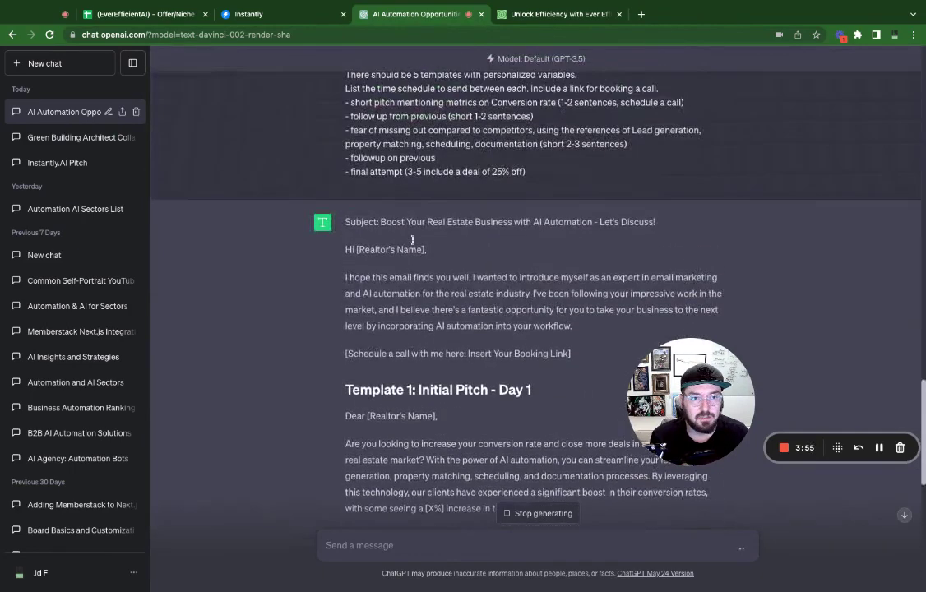
{"action": "scroll", "coordinate": [435, 338], "scroll_direction": "down", "scroll_amount": 3}
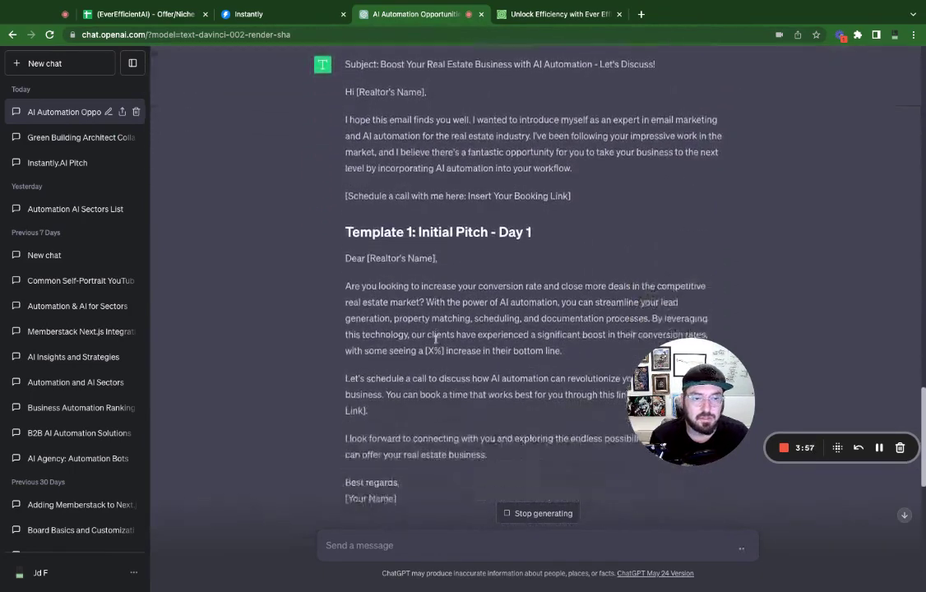
{"action": "scroll", "coordinate": [436, 338], "scroll_direction": "down", "scroll_amount": 5}
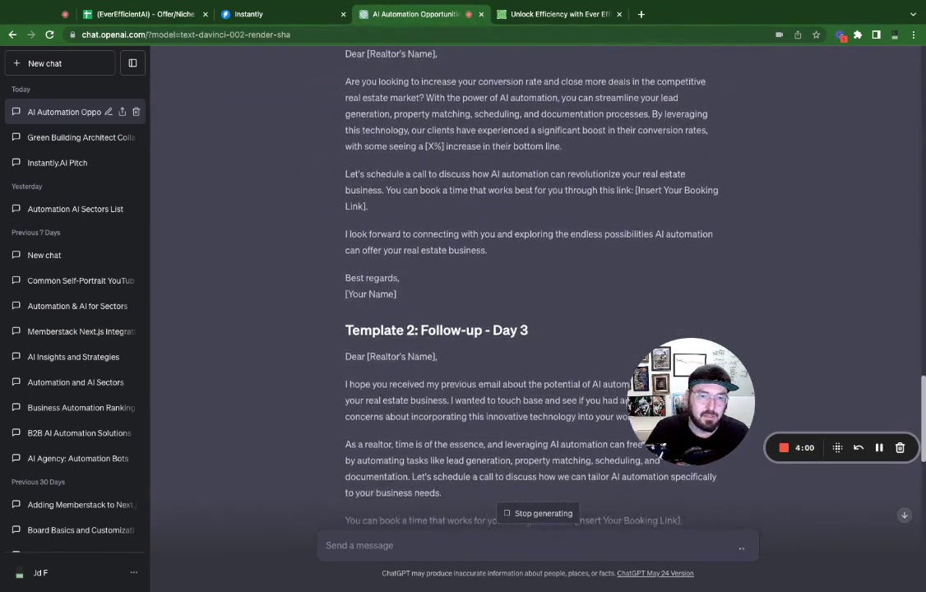
{"action": "scroll", "coordinate": [534, 280], "scroll_direction": "down", "scroll_amount": 7}
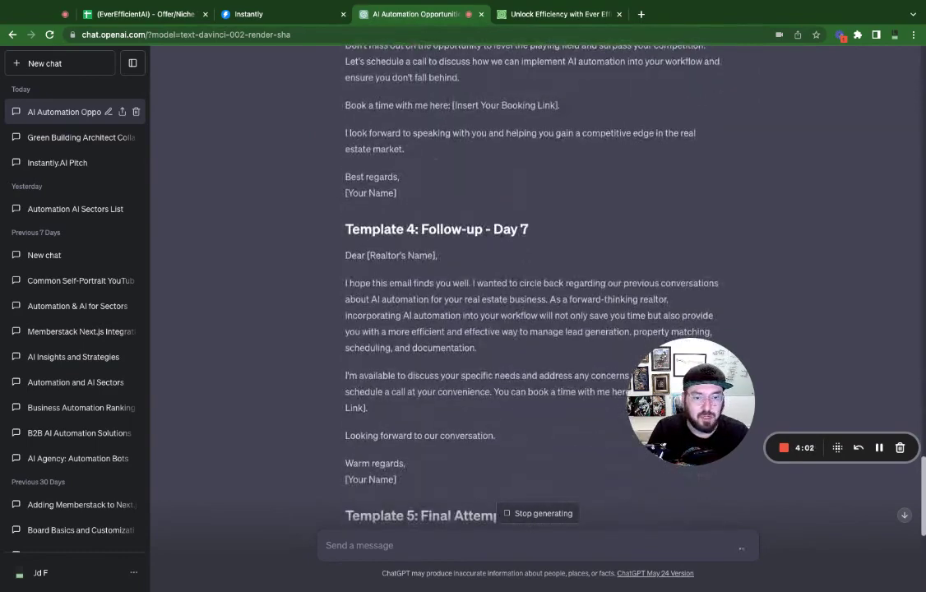
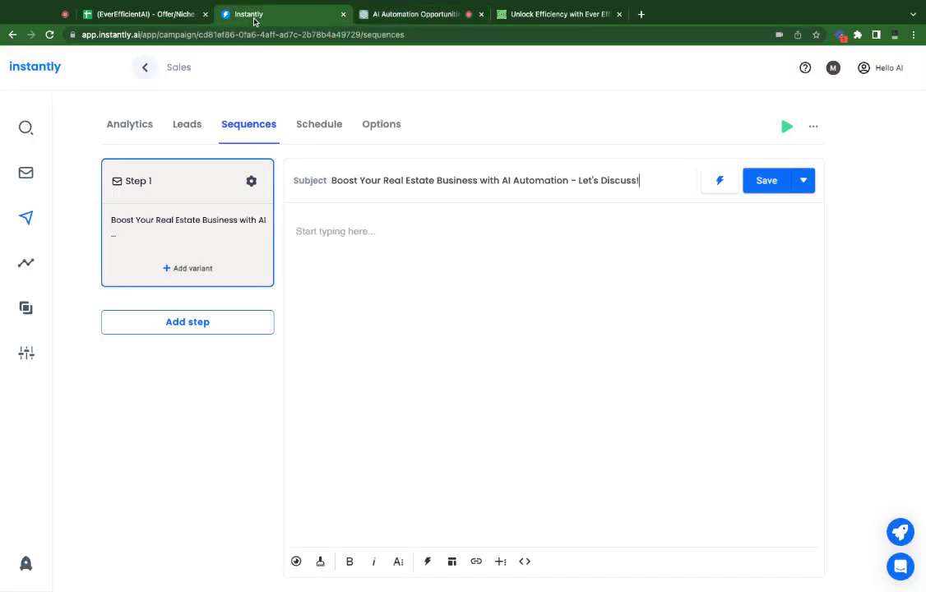
{"action": "type", "text": "Hi [Realtor's Name], I hope this email finds you well. I wanted to introduce myself as an expert in email marketing and AI automation for the real estate industry. I've been following your impressive work in the market, and I believe there's a fantastic opportunity for you to take your business to the next level by incorporating AI automation into your workflow."}
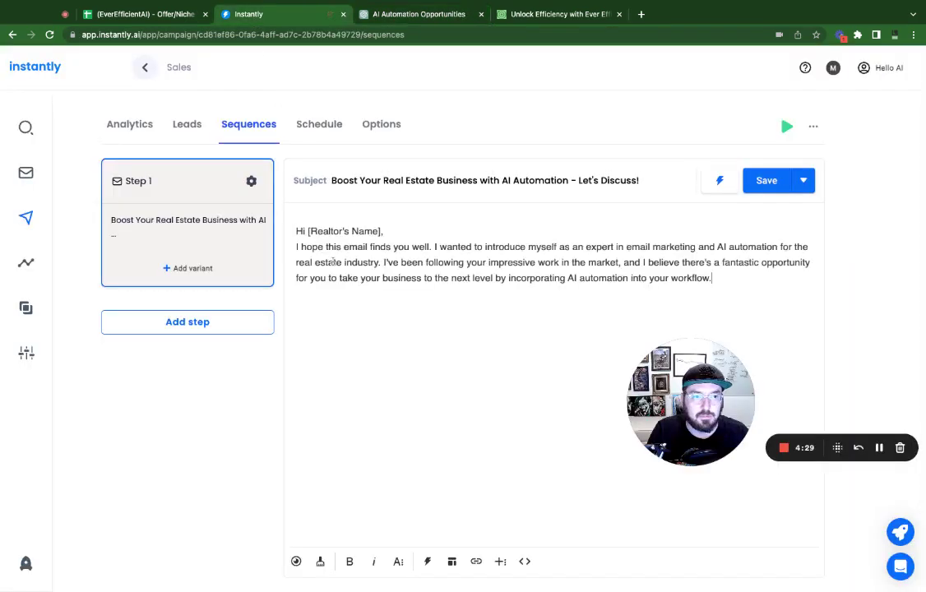
- Replace the [Realtor's Name] placeholder in the Step 1 greeting with the {{firstName}} variable, keeping the subject line free of it
{"action": "left_click_drag", "start_coordinate": [380, 231], "coordinate": [309, 237]}
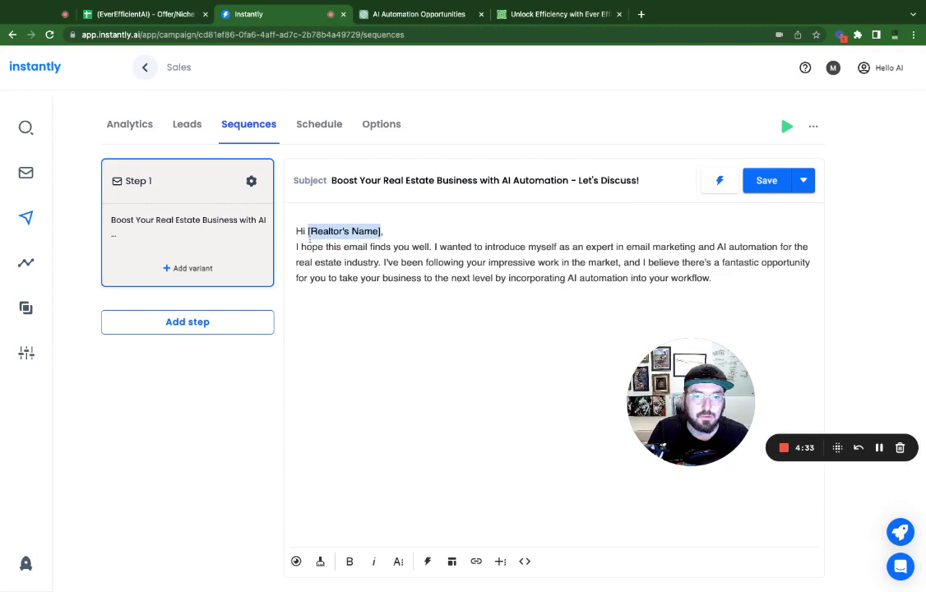
{"action": "key", "text": "BackSpace"}
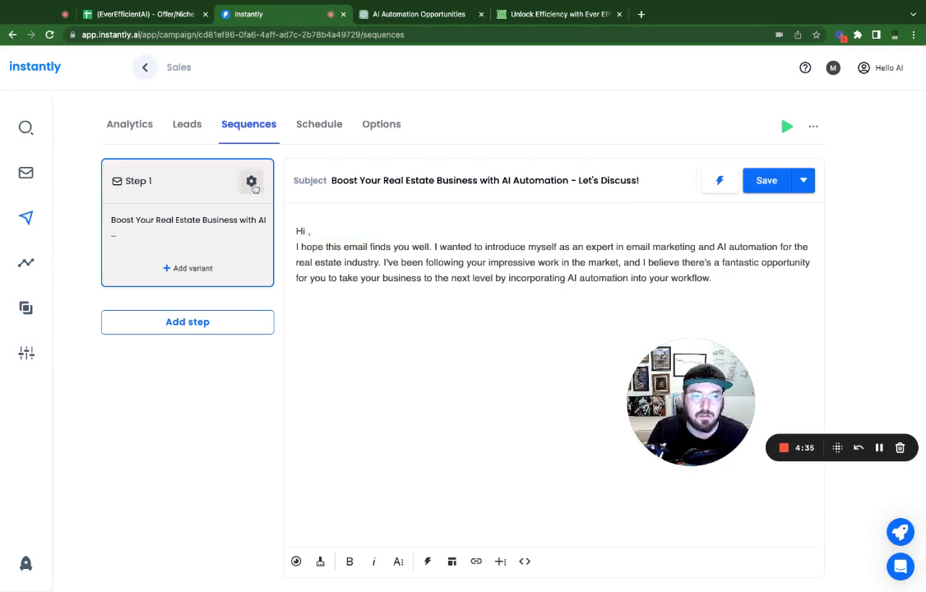
{"action": "left_click", "coordinate": [801, 181]}
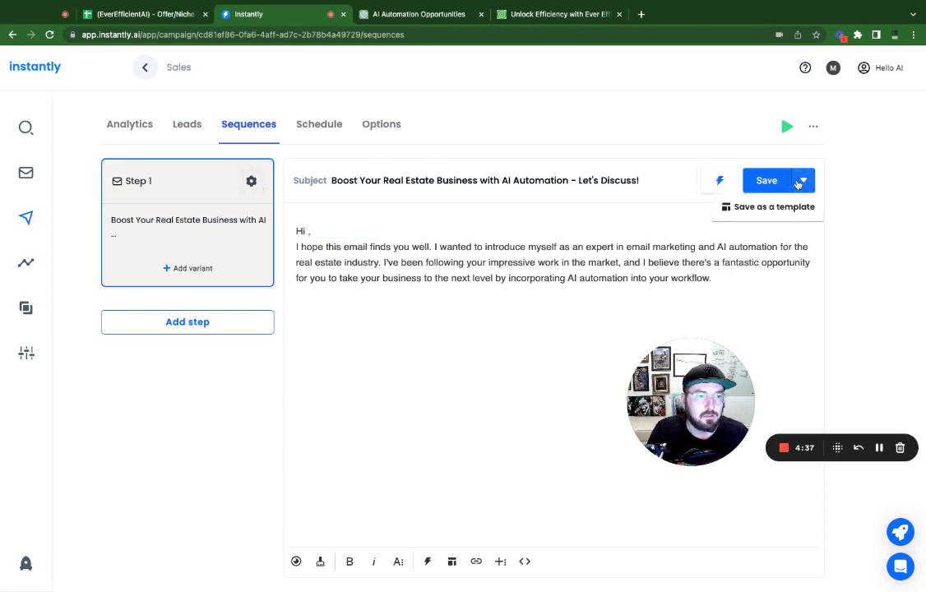
{"action": "left_click", "coordinate": [719, 181]}
{"action": "left_click", "coordinate": [664, 227]}
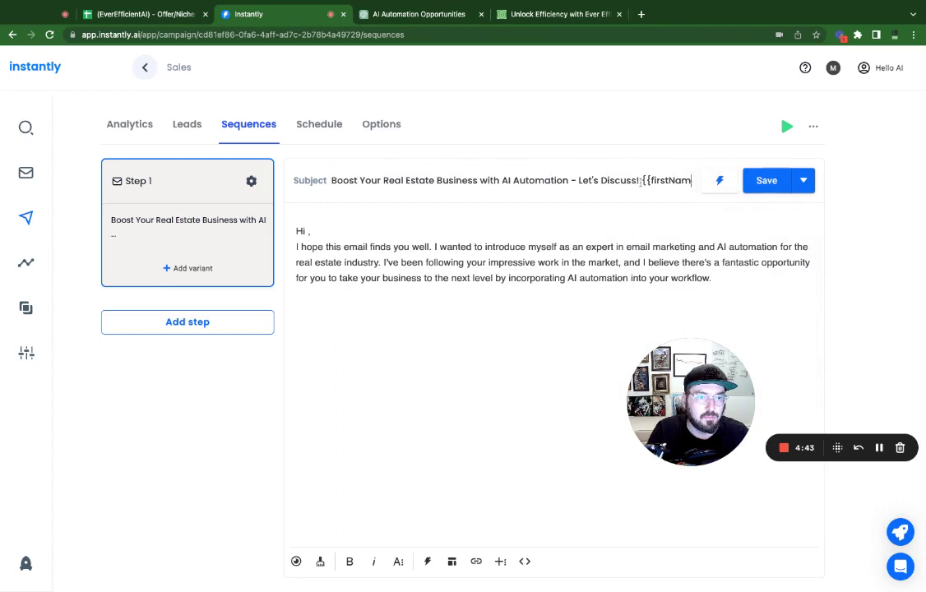
{"action": "double_click", "coordinate": [643, 180]}
{"action": "key", "text": "ctrl+c"}
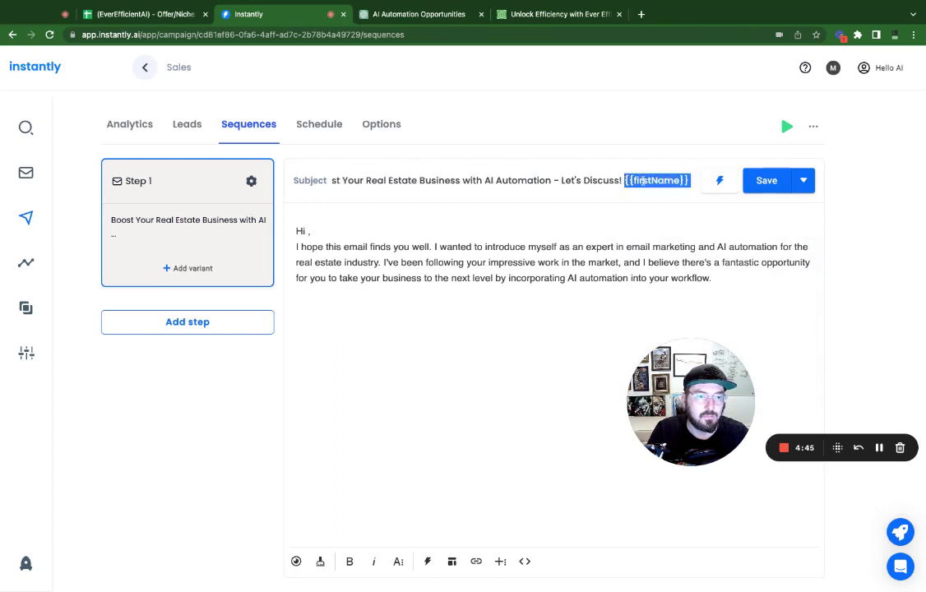
{"action": "key", "text": "BackSpace"}
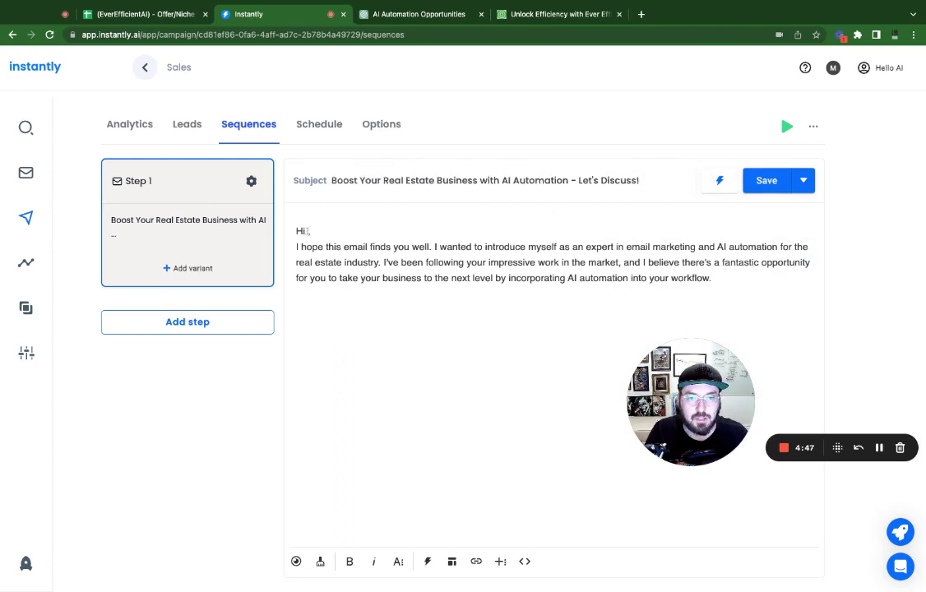
{"action": "left_click", "coordinate": [306, 231]}
{"action": "key", "text": "ctrl+v"}
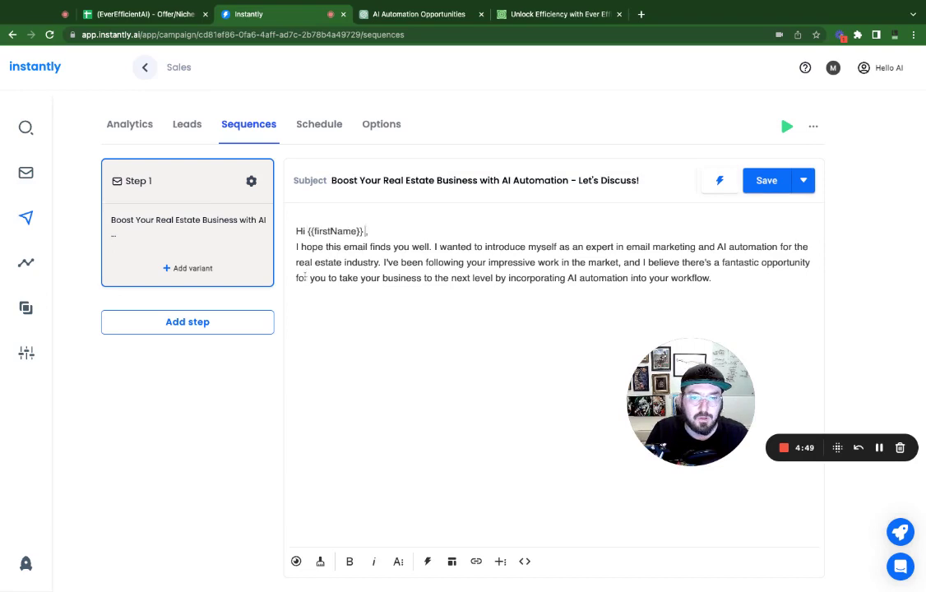
- Sign the Step 1 email with the sender's first name and add a second step to the sequence
{"action": "left_click", "coordinate": [538, 320]}
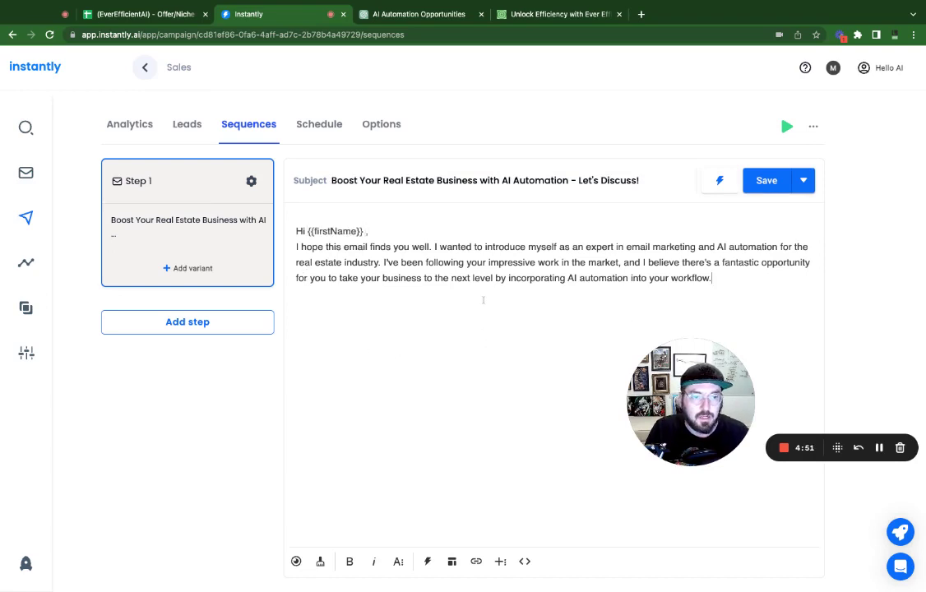
{"action": "key", "text": "Return"}
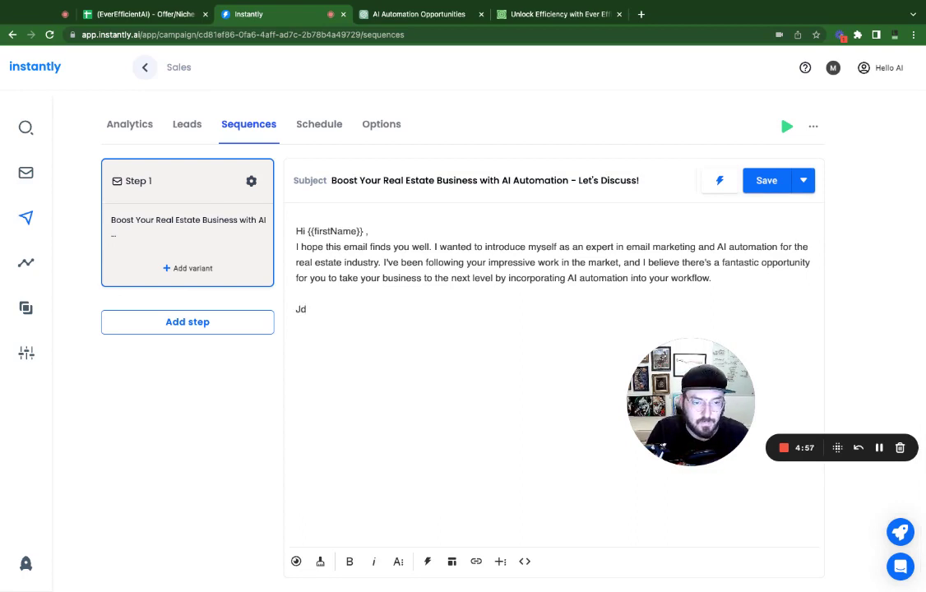
{"action": "left_click", "coordinate": [265, 324]}
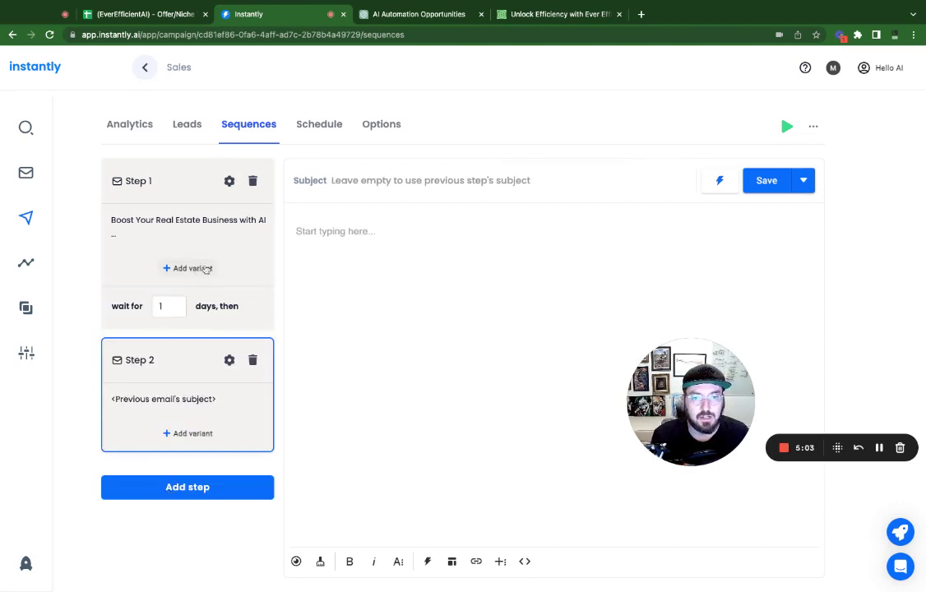
{"action": "left_click", "coordinate": [212, 238]}
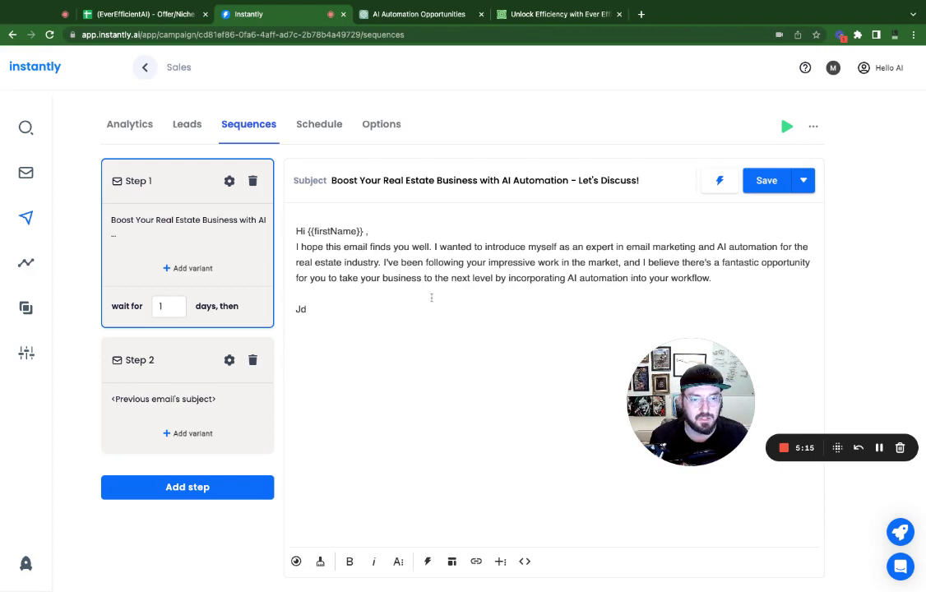
- Copy the "Template 1: Initial Pitch - Day 1" email from ChatGPT, from the greeting through "Best regards,", into the Step 2 body in Instantly
{"action": "left_click", "coordinate": [399, 16]}
{"action": "scroll", "coordinate": [416, 313], "scroll_direction": "down", "scroll_amount": 1}
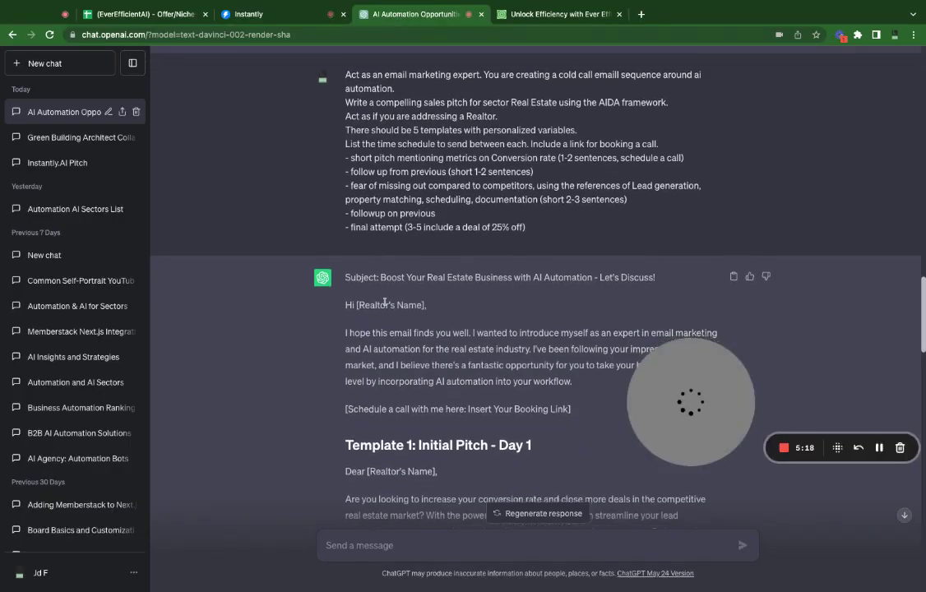
{"action": "scroll", "coordinate": [416, 313], "scroll_direction": "down", "scroll_amount": 5}
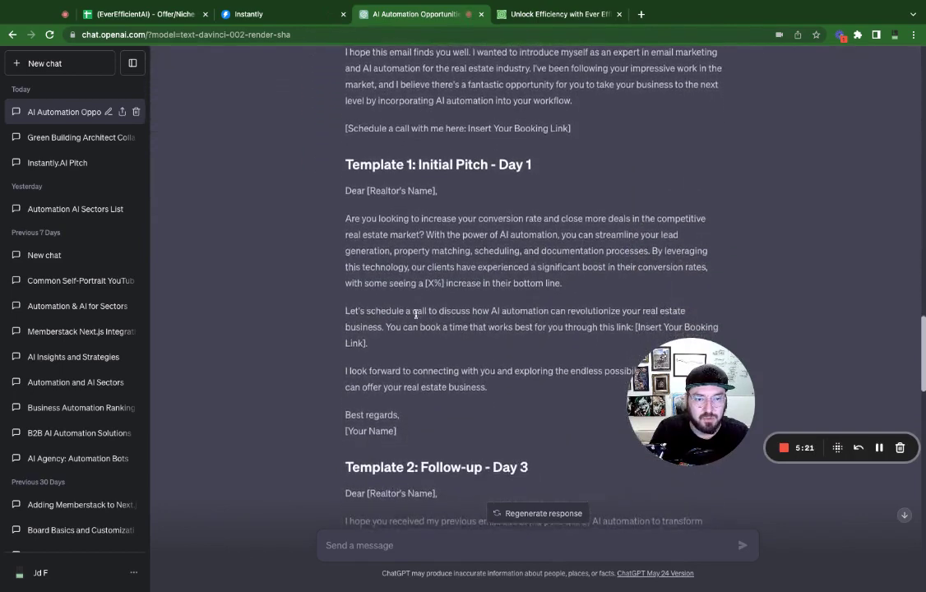
{"action": "left_click_drag", "start_coordinate": [405, 413], "coordinate": [346, 189]}
{"action": "key", "text": "super+c"}
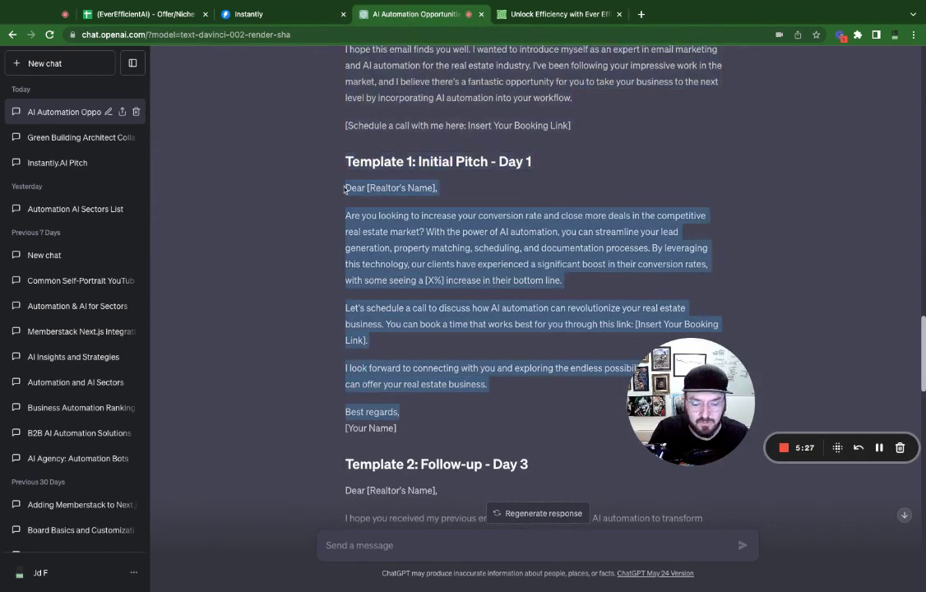
{"action": "left_click", "coordinate": [271, 14]}
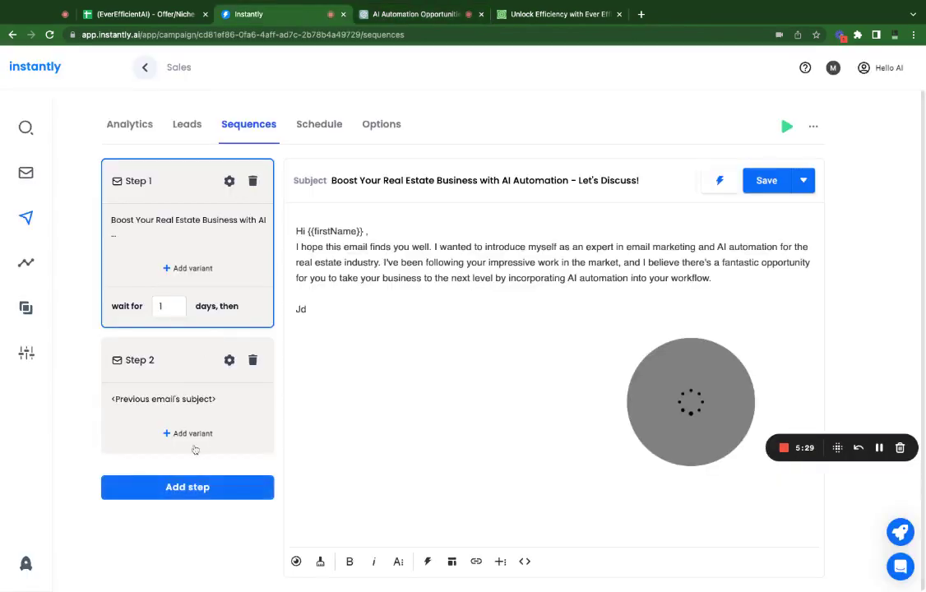
{"action": "left_click", "coordinate": [167, 401]}
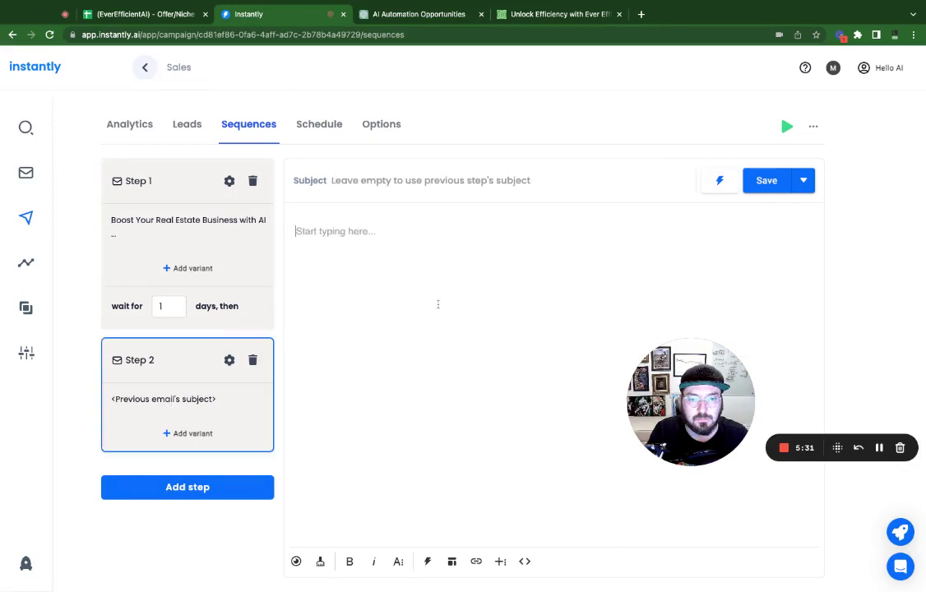
{"action": "key", "text": "super+v"}
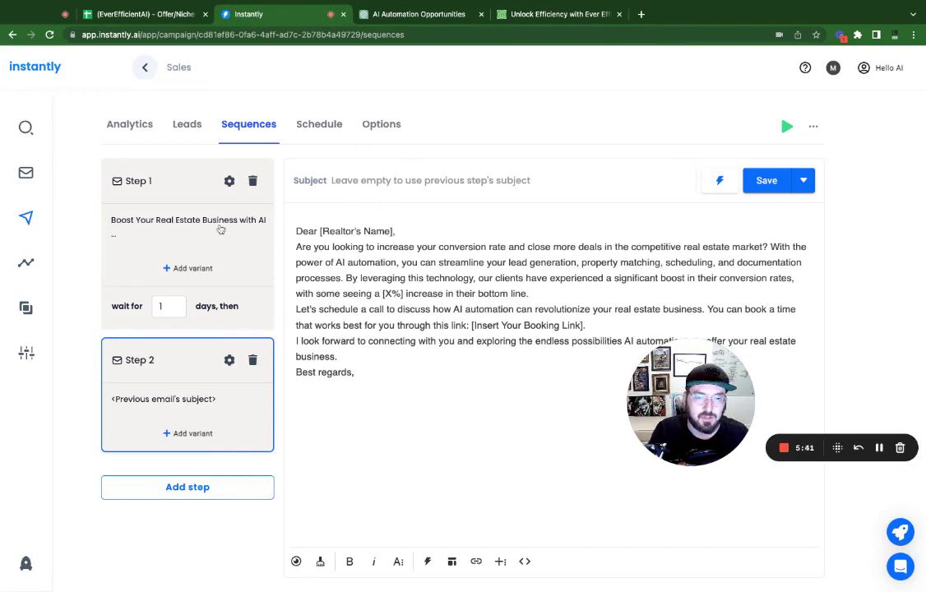
- Copy the "Template 2: Follow-up - Day 3" text from ChatGPT, without its greeting, into a new Step 3 in Instantly and set Step 2's wait to 3 days
{"action": "left_click", "coordinate": [354, 18]}
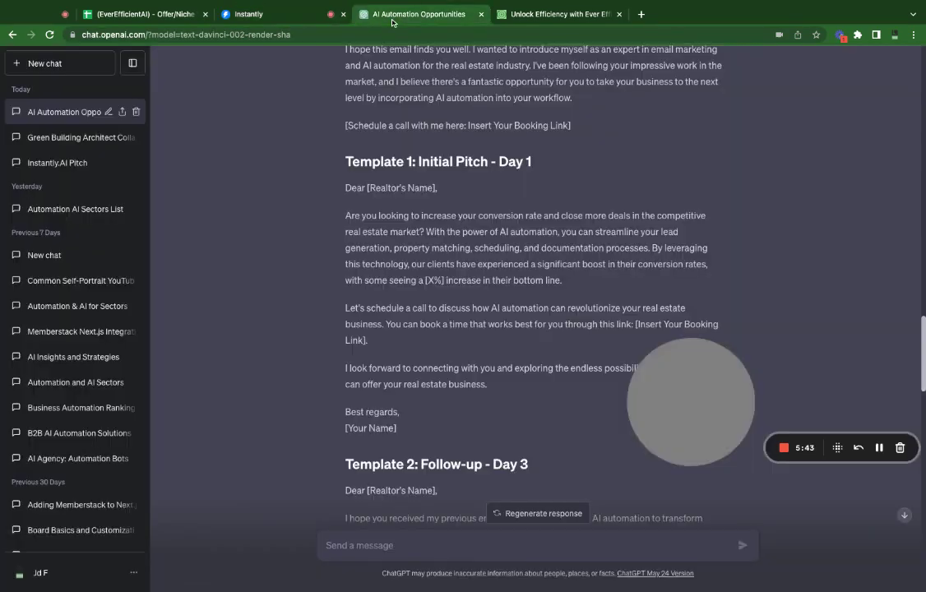
{"action": "scroll", "coordinate": [327, 273], "scroll_direction": "down", "scroll_amount": 3}
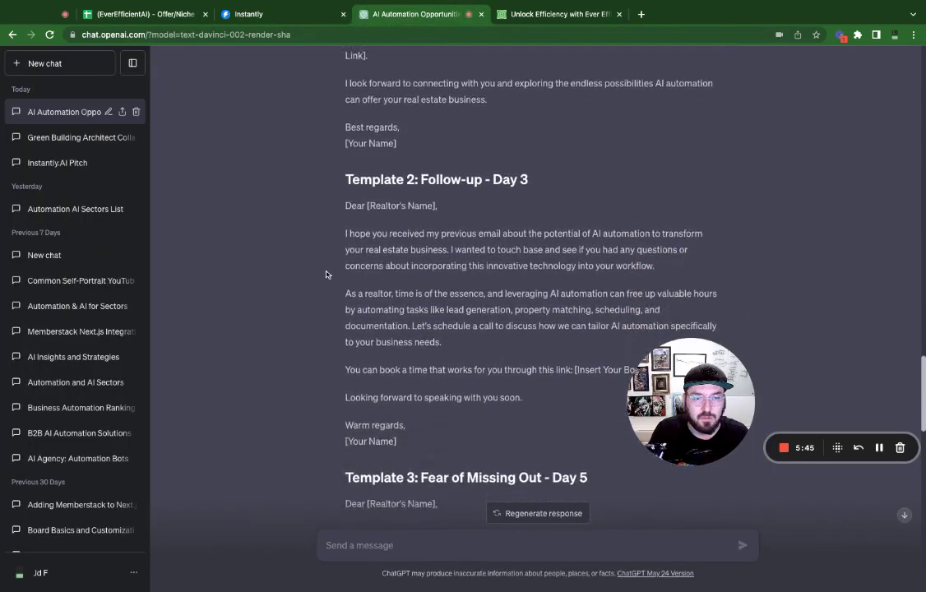
{"action": "left_click_drag", "start_coordinate": [341, 231], "coordinate": [405, 420]}
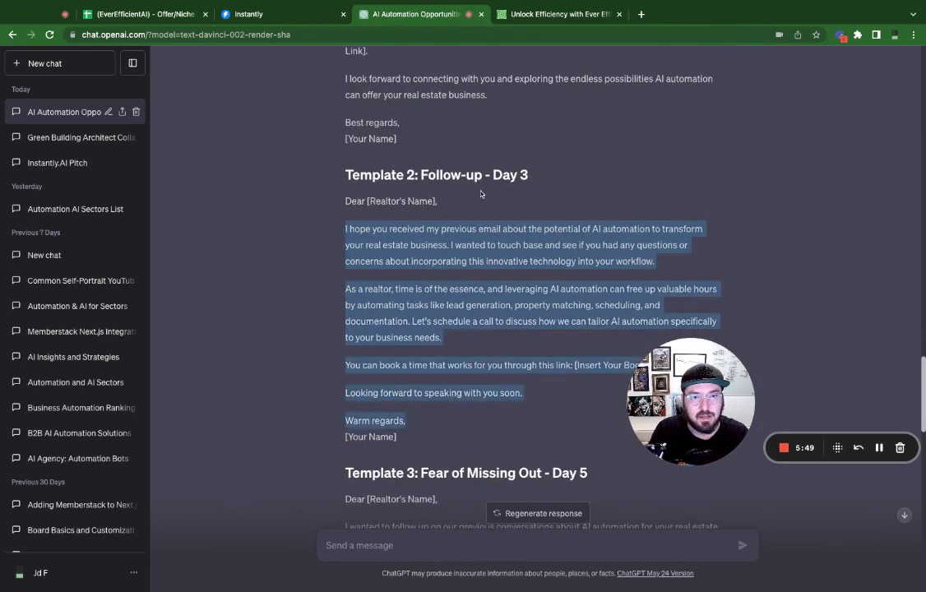
{"action": "left_click", "coordinate": [247, 14]}
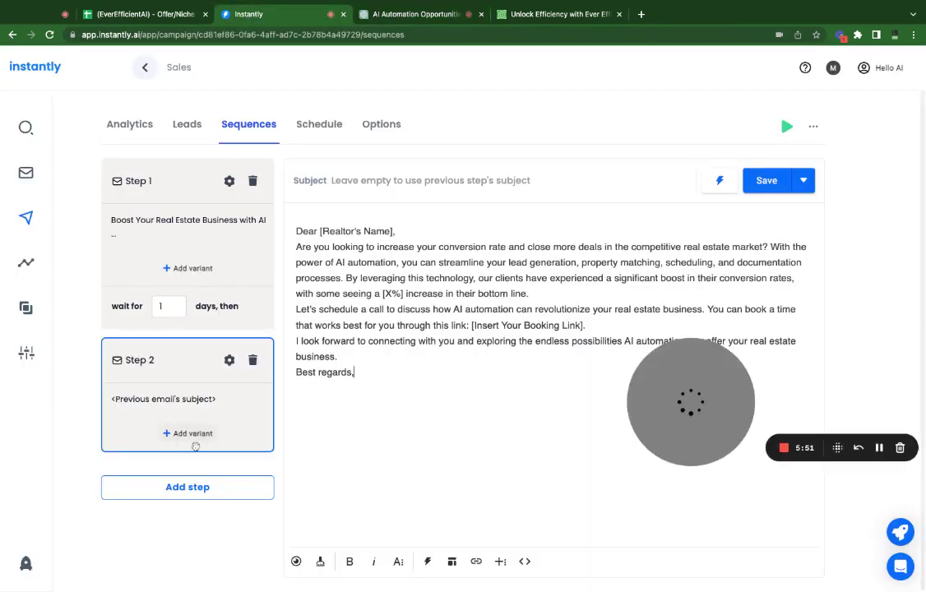
{"action": "left_click", "coordinate": [188, 487]}
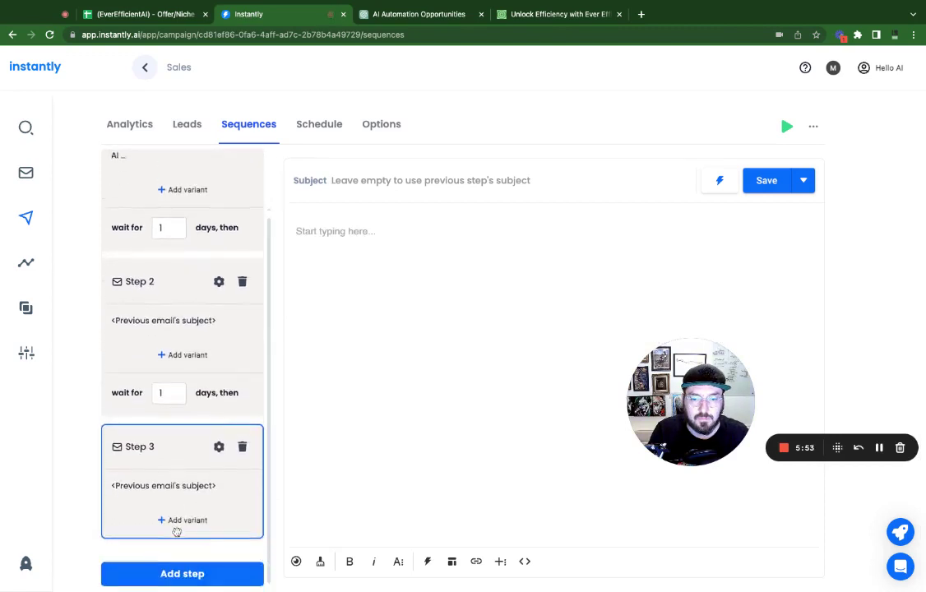
{"action": "left_click", "coordinate": [149, 350]}
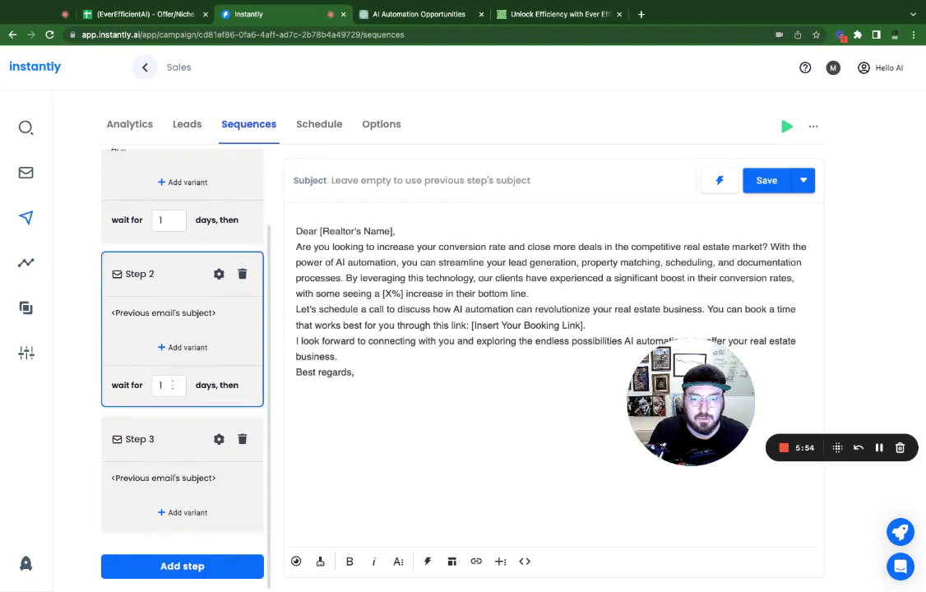
{"action": "left_click", "coordinate": [170, 384]}
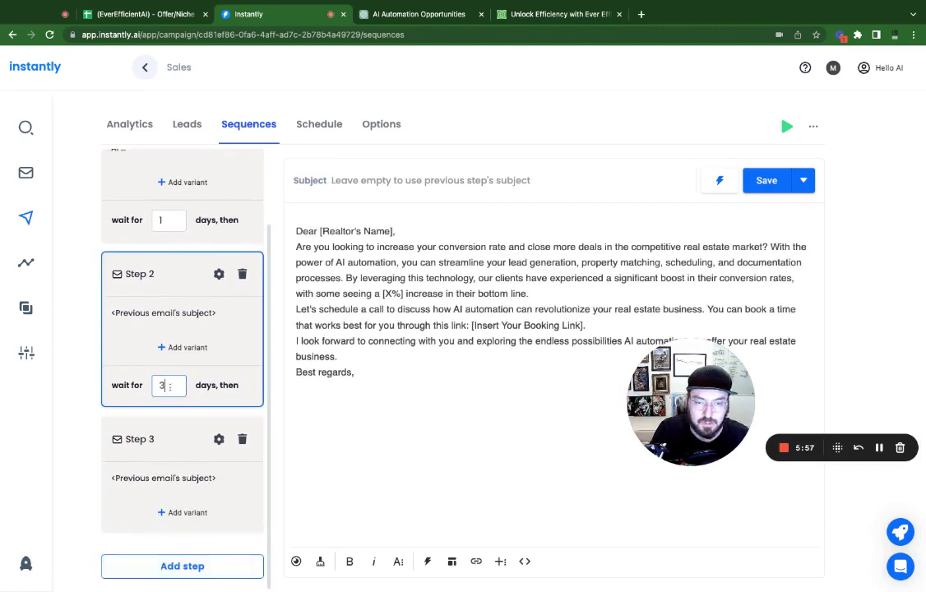
{"action": "left_click", "coordinate": [166, 425]}
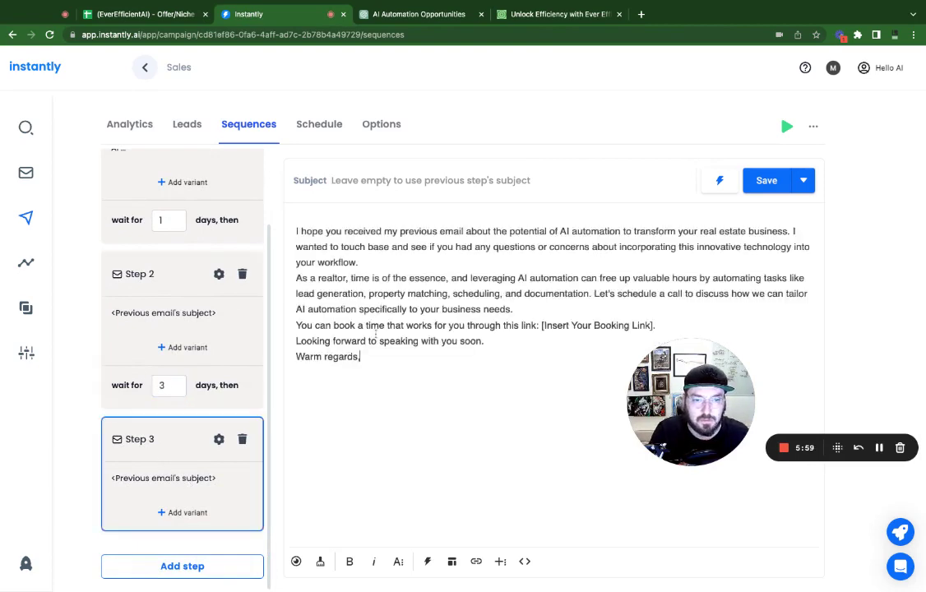
- Copy the "Template 4: Follow-up - Day 7" email from ChatGPT, from the greeting through "Warm regards,", into a new Step 4 in Instantly
{"action": "left_click", "coordinate": [370, 15]}
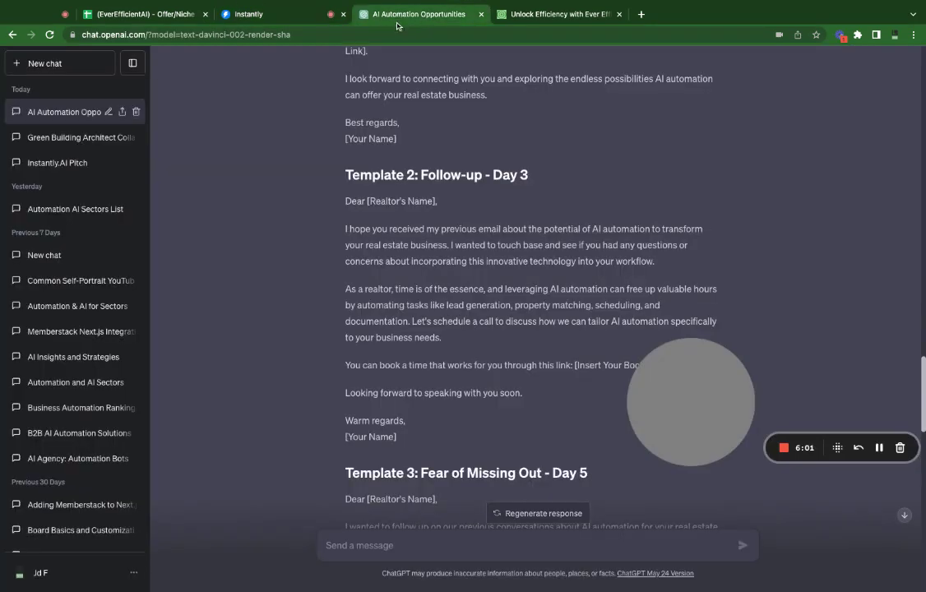
{"action": "scroll", "coordinate": [380, 288], "scroll_direction": "down", "scroll_amount": 4}
{"action": "scroll", "coordinate": [380, 285], "scroll_direction": "down", "scroll_amount": 4}
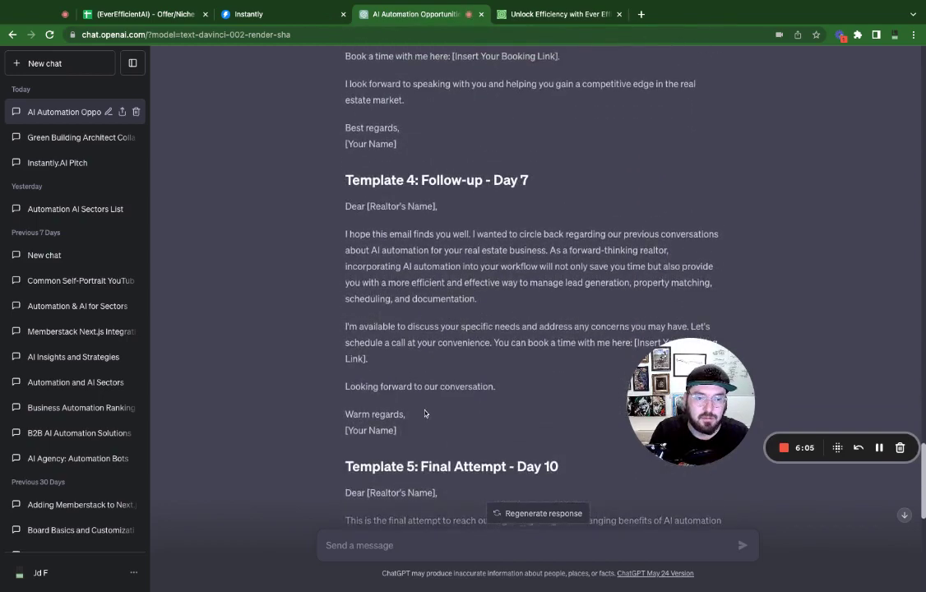
{"action": "left_click_drag", "start_coordinate": [408, 414], "coordinate": [341, 208]}
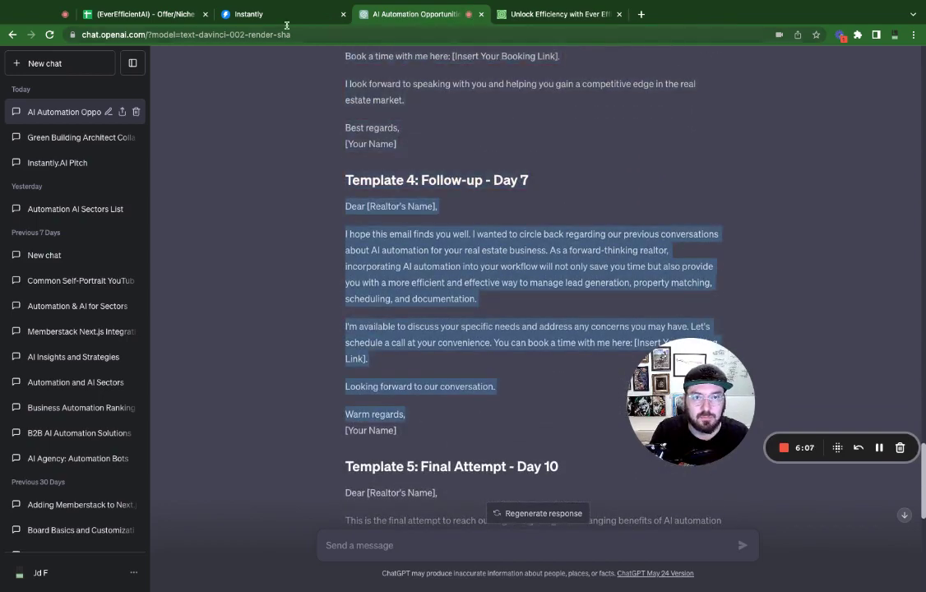
{"action": "left_click", "coordinate": [245, 15]}
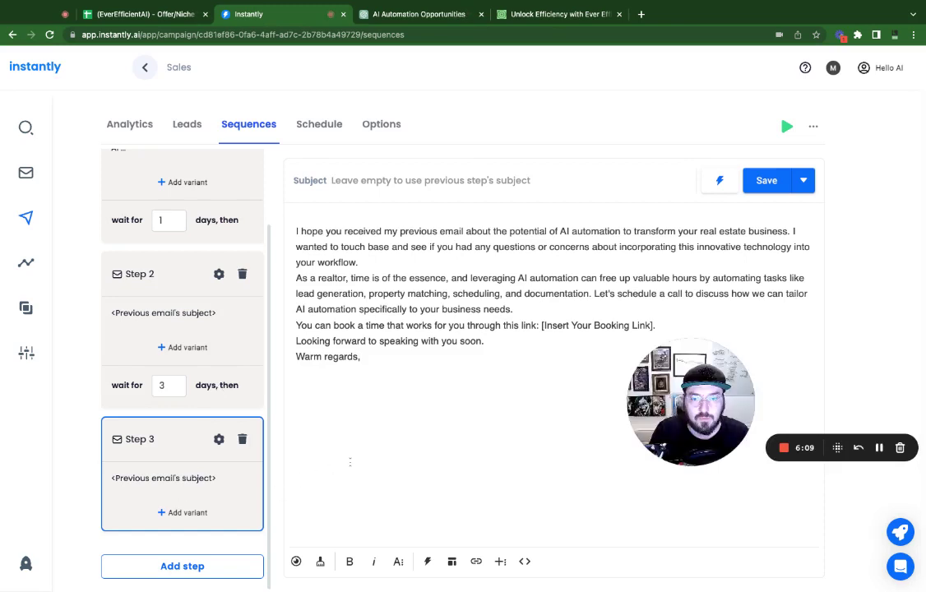
{"action": "left_click", "coordinate": [189, 564]}
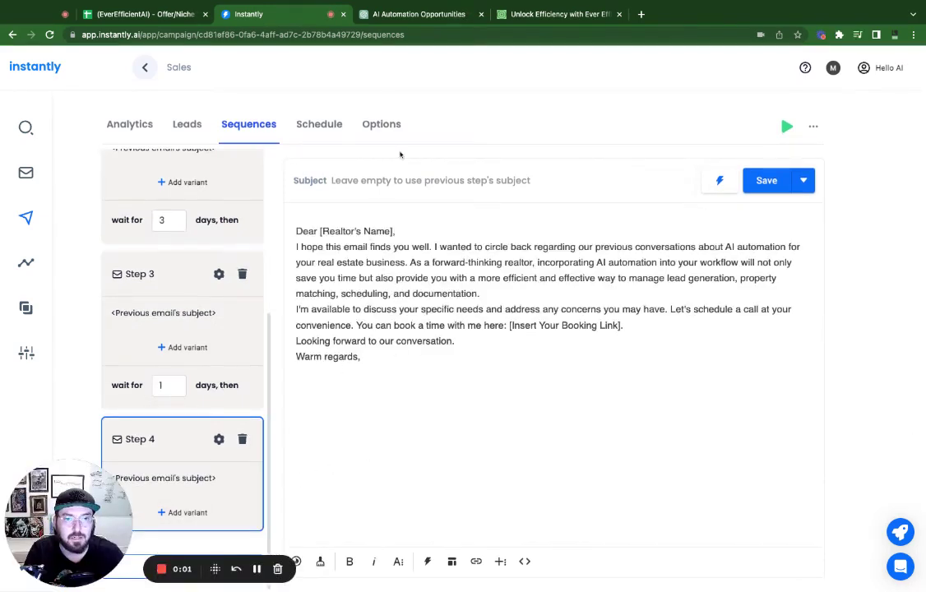
- Copy the "Template 5: Final Attempt - Day 10" email from ChatGPT, from the greeting through "Best regards,", into a new Step 5 in Instantly
{"action": "left_click", "coordinate": [382, 18]}
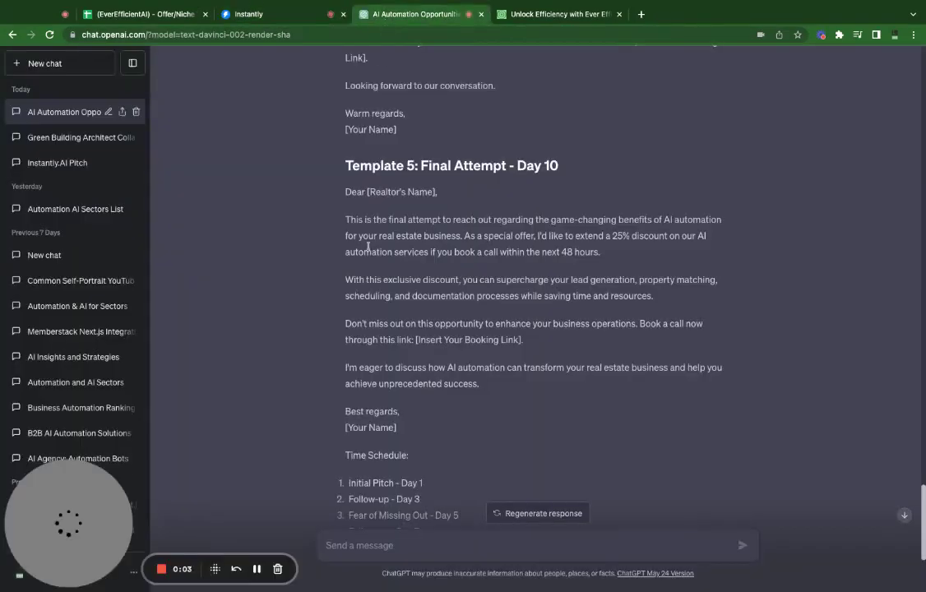
{"action": "left_click_drag", "start_coordinate": [345, 191], "coordinate": [479, 384]}
{"action": "key", "text": "shift+Down"}
{"action": "key", "text": "ctrl+c"}
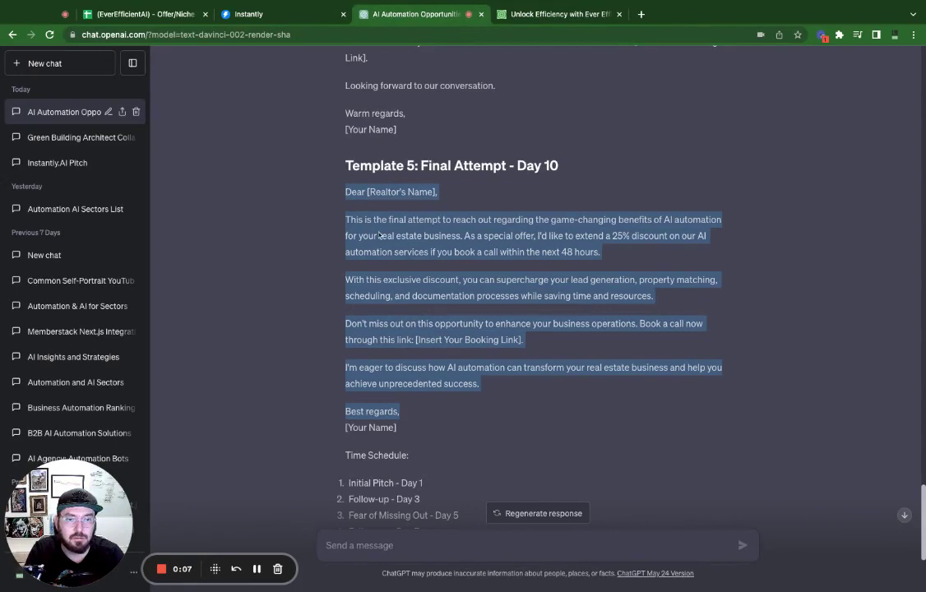
{"action": "left_click", "coordinate": [271, 14]}
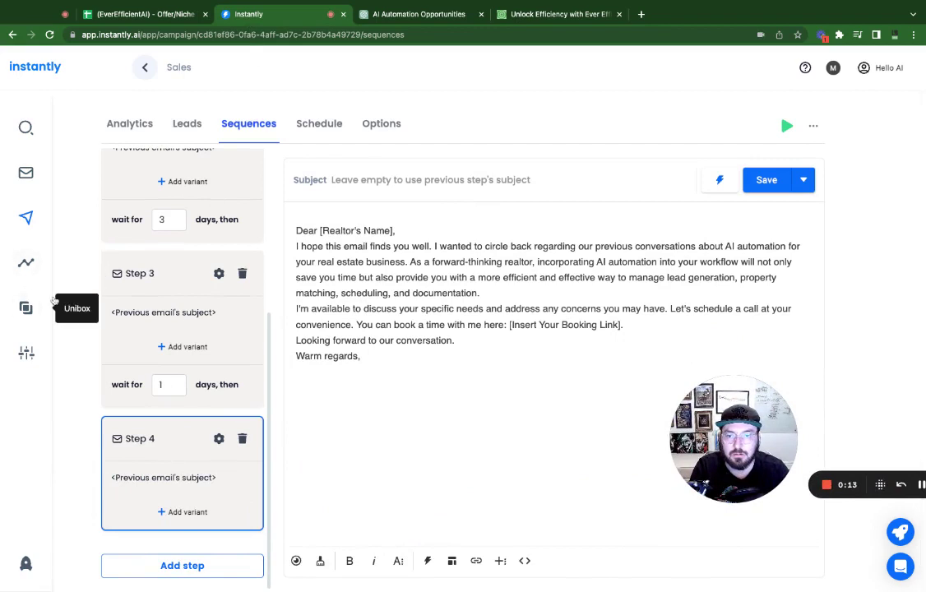
{"action": "left_click", "coordinate": [163, 565]}
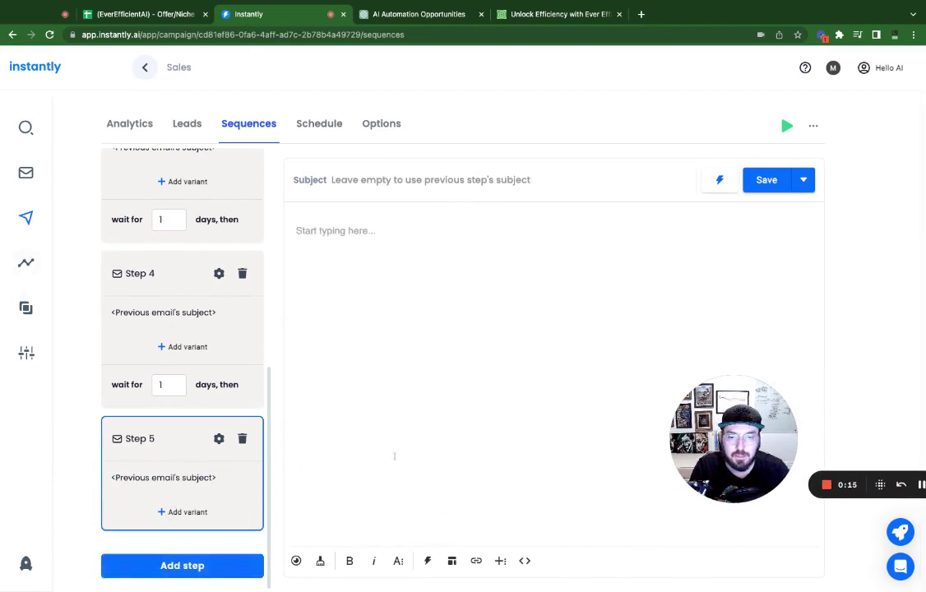
{"action": "left_click", "coordinate": [431, 320]}
{"action": "key", "text": "ctrl+v"}
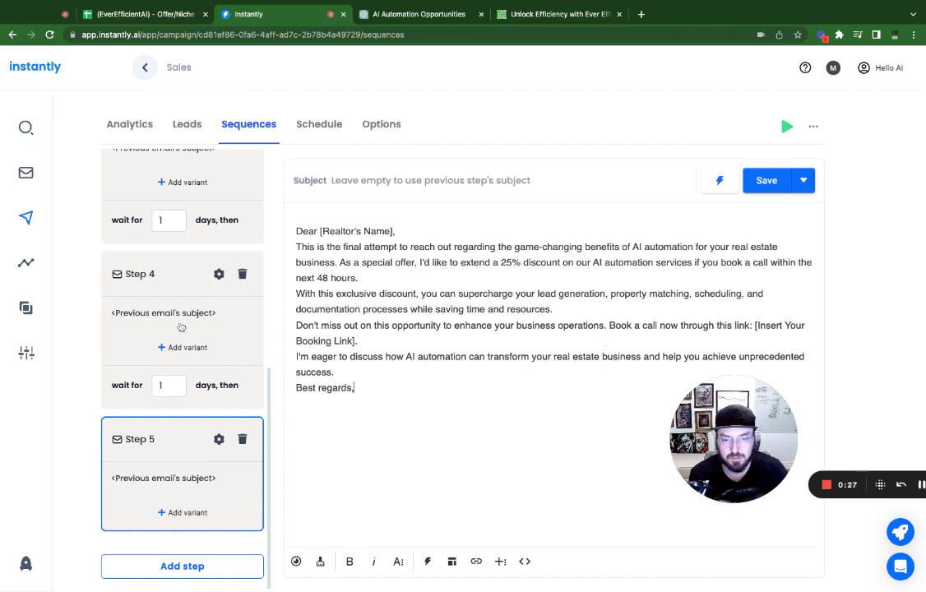
- Set the wait after Step 3 to 5 days and the wait after Step 4 to 7 days
{"action": "scroll", "coordinate": [149, 332], "scroll_direction": "up", "scroll_amount": 2}
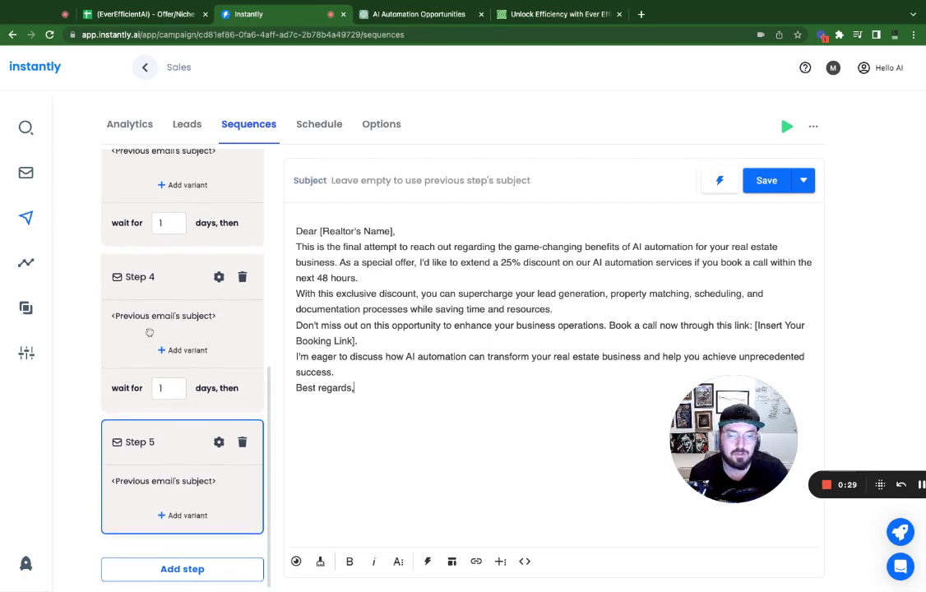
{"action": "scroll", "coordinate": [149, 332], "scroll_direction": "up", "scroll_amount": 5}
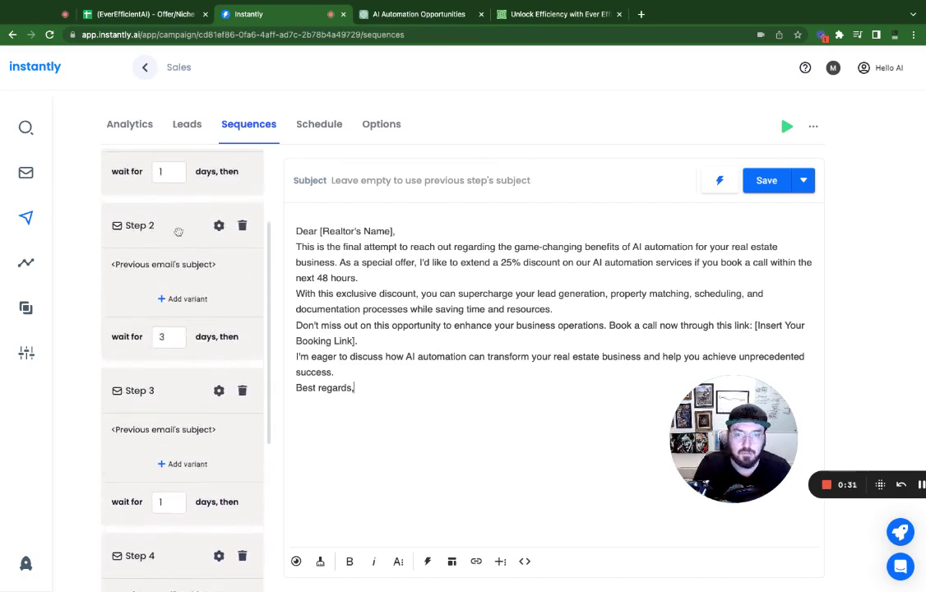
{"action": "scroll", "coordinate": [179, 232], "scroll_direction": "up", "scroll_amount": 1}
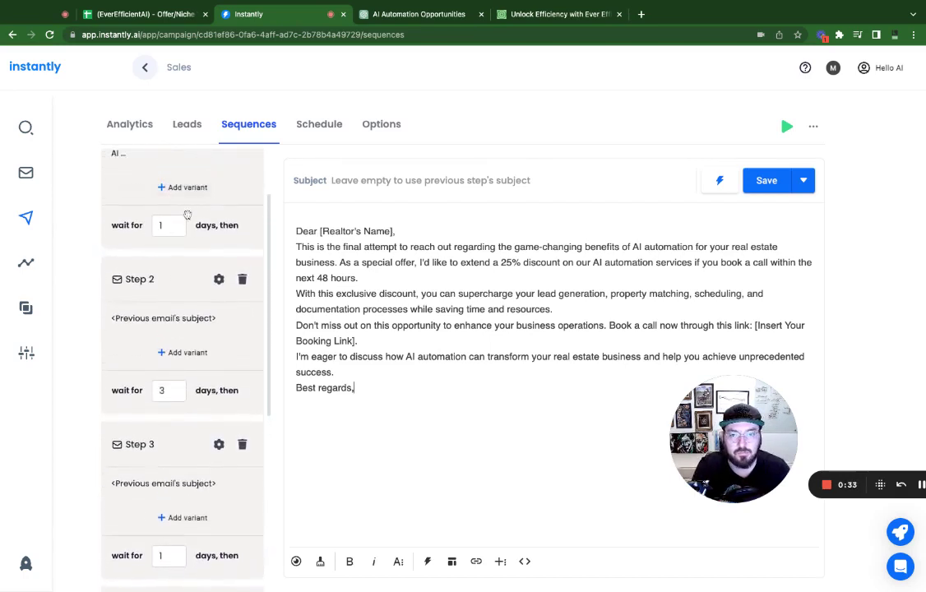
{"action": "scroll", "coordinate": [187, 216], "scroll_direction": "up", "scroll_amount": 1}
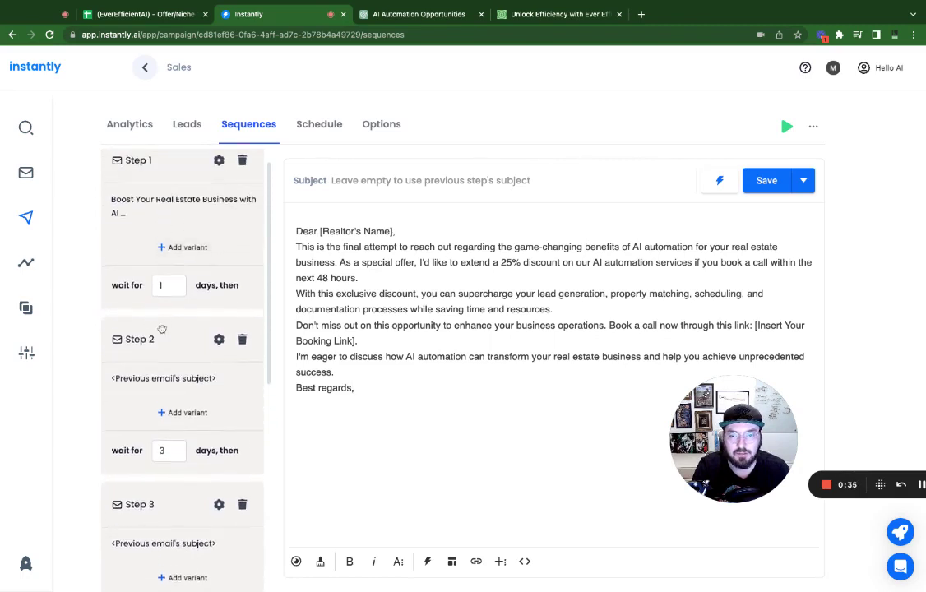
{"action": "scroll", "coordinate": [162, 329], "scroll_direction": "down", "scroll_amount": 3}
{"action": "scroll", "coordinate": [148, 353], "scroll_direction": "down", "scroll_amount": 2}
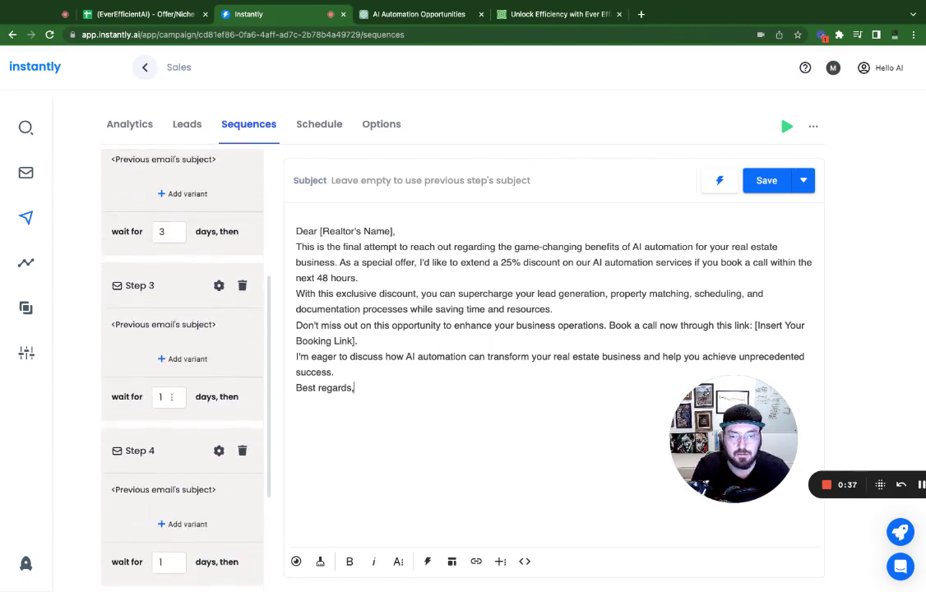
{"action": "left_click", "coordinate": [172, 396]}
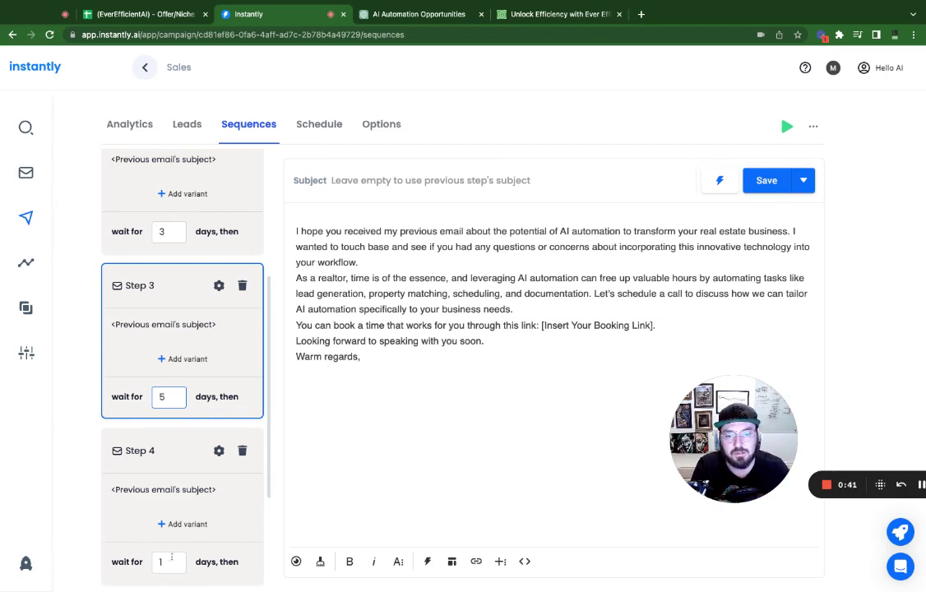
{"action": "left_click", "coordinate": [168, 562]}
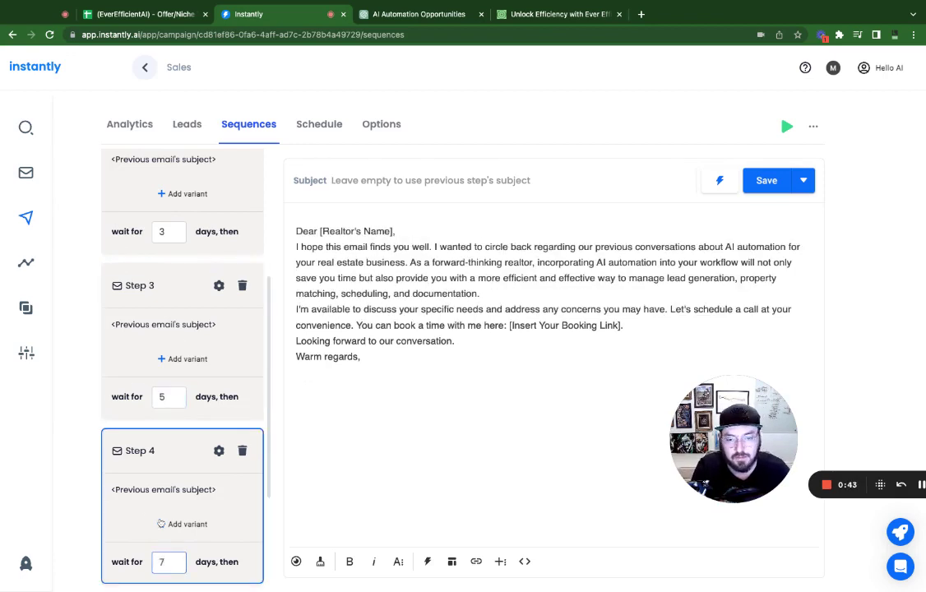
- Add an empty Step 6 to the sequence and set the wait after Step 5 to 10 days
{"action": "scroll", "coordinate": [161, 524], "scroll_direction": "down", "scroll_amount": 5}
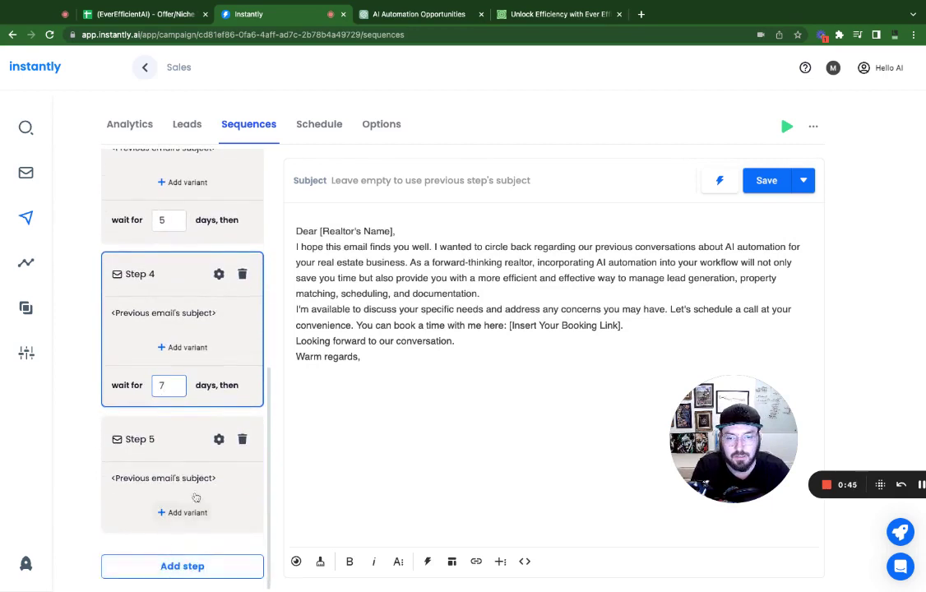
{"action": "left_click", "coordinate": [183, 452]}
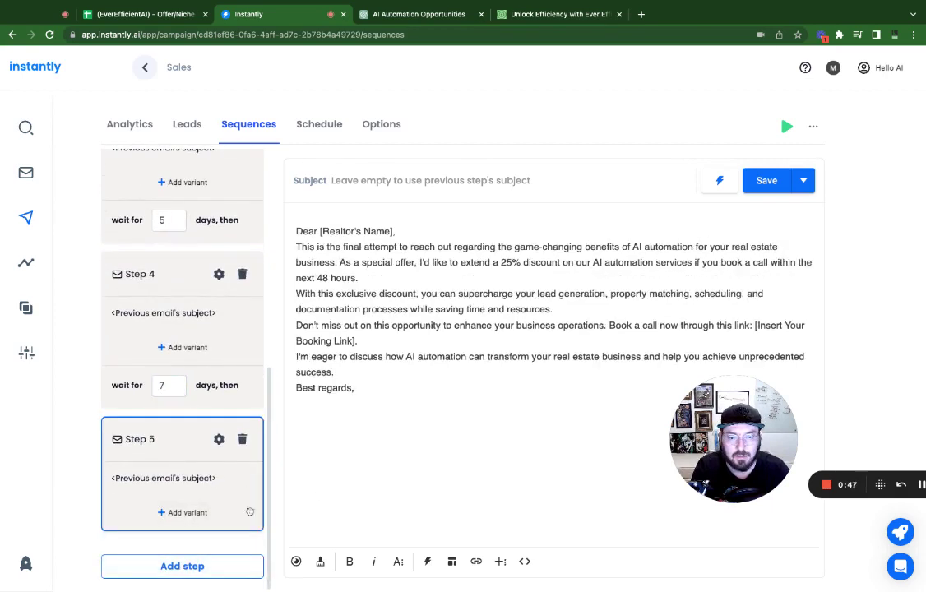
{"action": "left_click", "coordinate": [202, 567]}
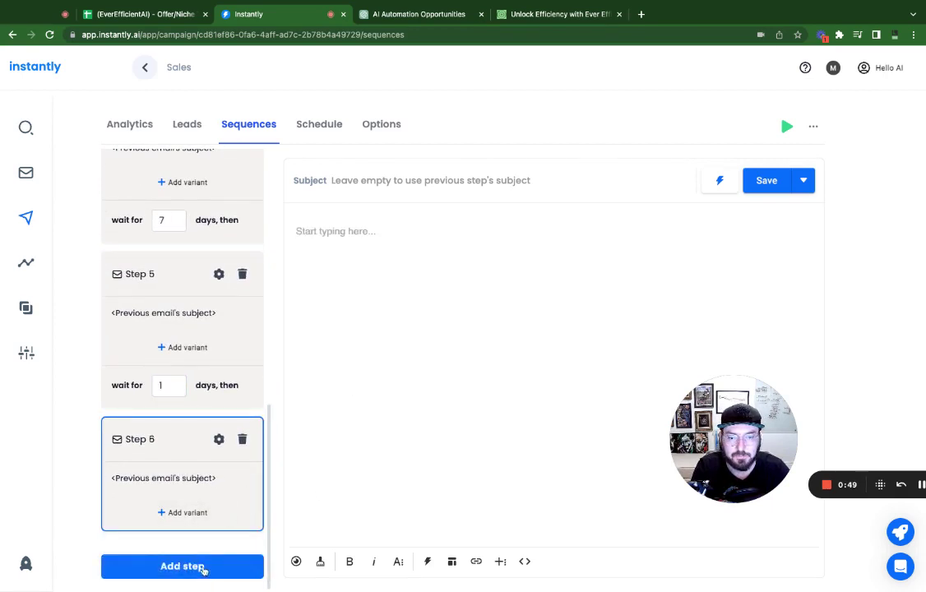
{"action": "left_click", "coordinate": [171, 386]}
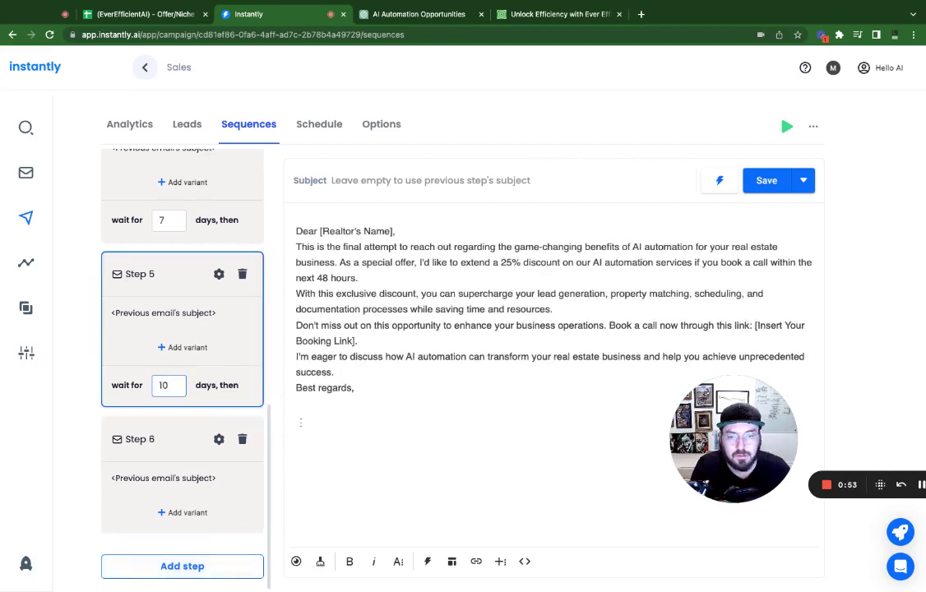
- Review the wait times between the sequence steps and examine the campaign schedule's days, sending hours and timezone
{"action": "left_click", "coordinate": [214, 306]}
{"action": "scroll", "coordinate": [215, 309], "scroll_direction": "up", "scroll_amount": 3}
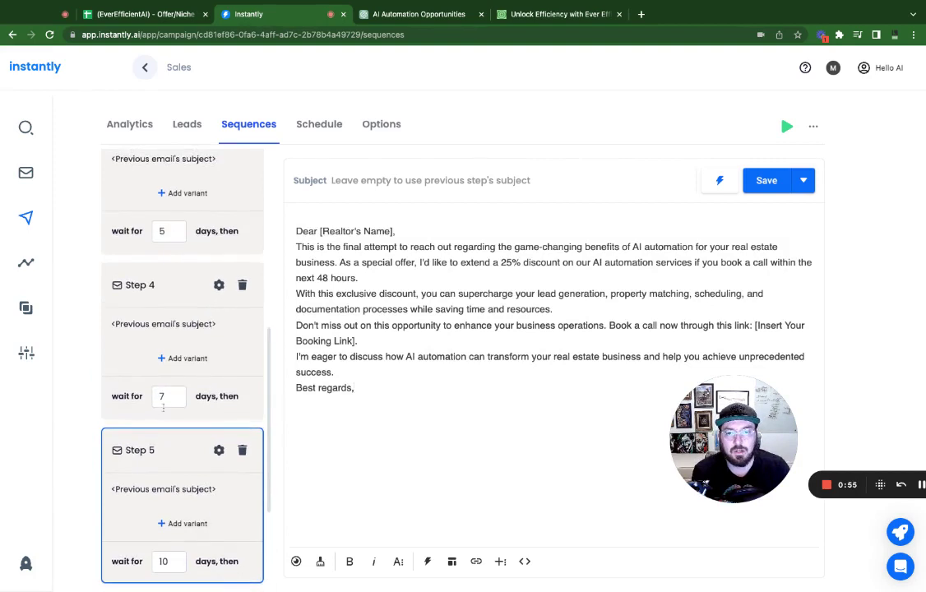
{"action": "scroll", "coordinate": [163, 409], "scroll_direction": "up", "scroll_amount": 3}
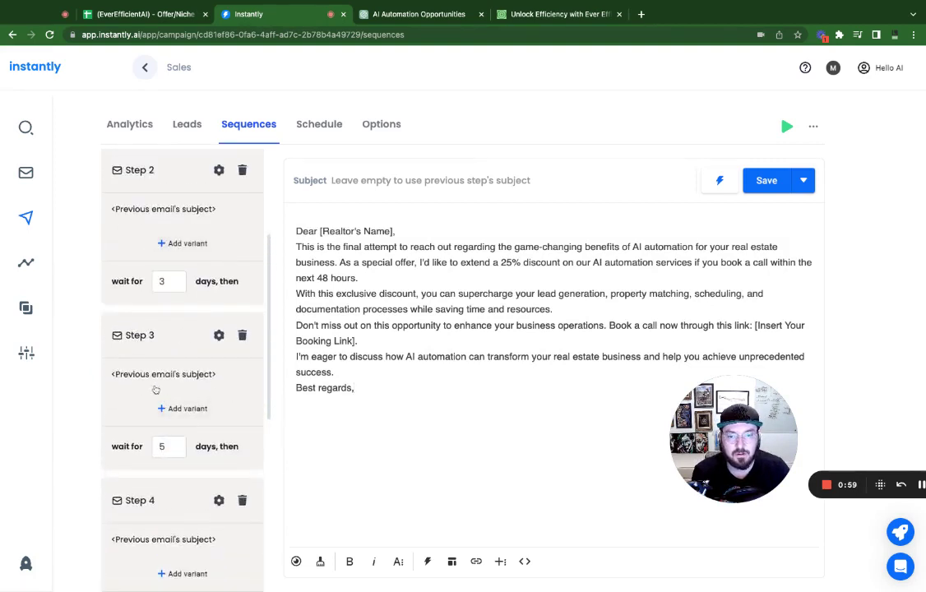
{"action": "scroll", "coordinate": [134, 424], "scroll_direction": "down", "scroll_amount": 5}
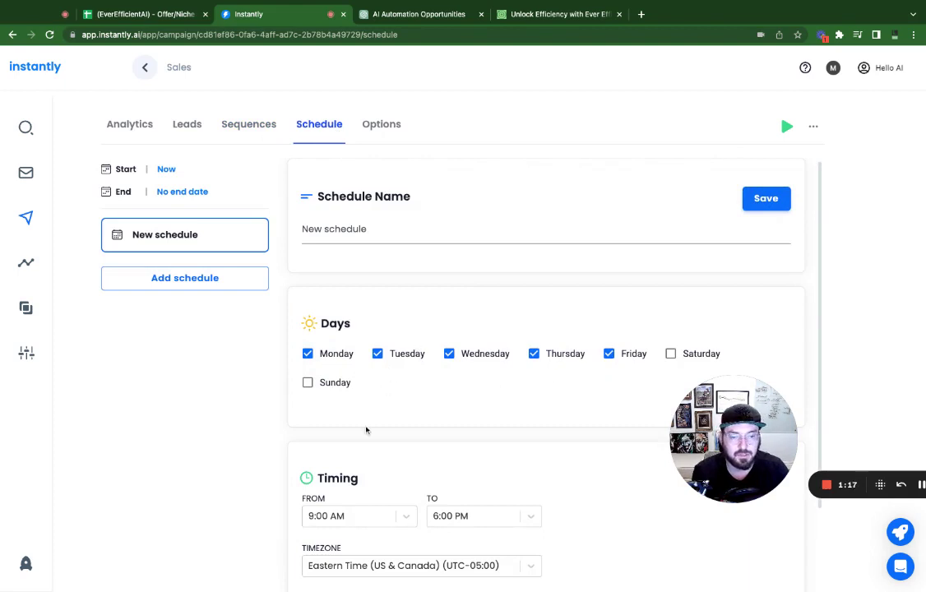
{"action": "scroll", "coordinate": [366, 429], "scroll_direction": "down", "scroll_amount": 1}
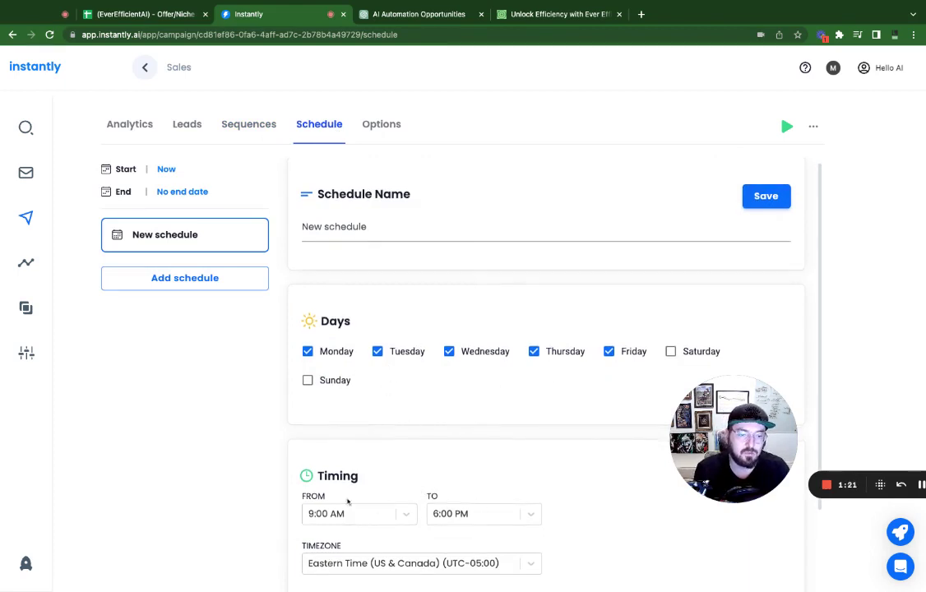
{"action": "scroll", "coordinate": [372, 463], "scroll_direction": "down", "scroll_amount": 2}
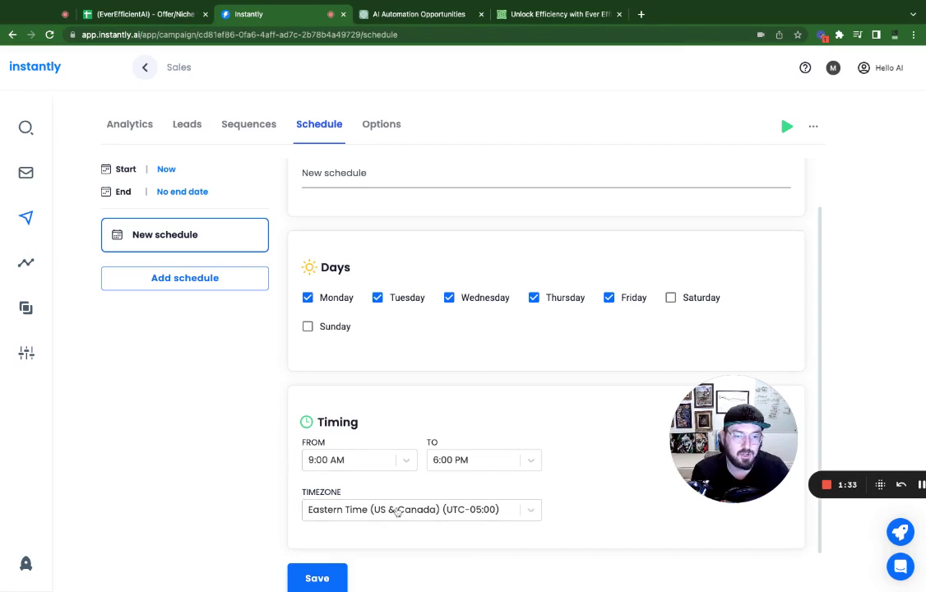
{"action": "scroll", "coordinate": [243, 338], "scroll_direction": "down", "scroll_amount": 1}
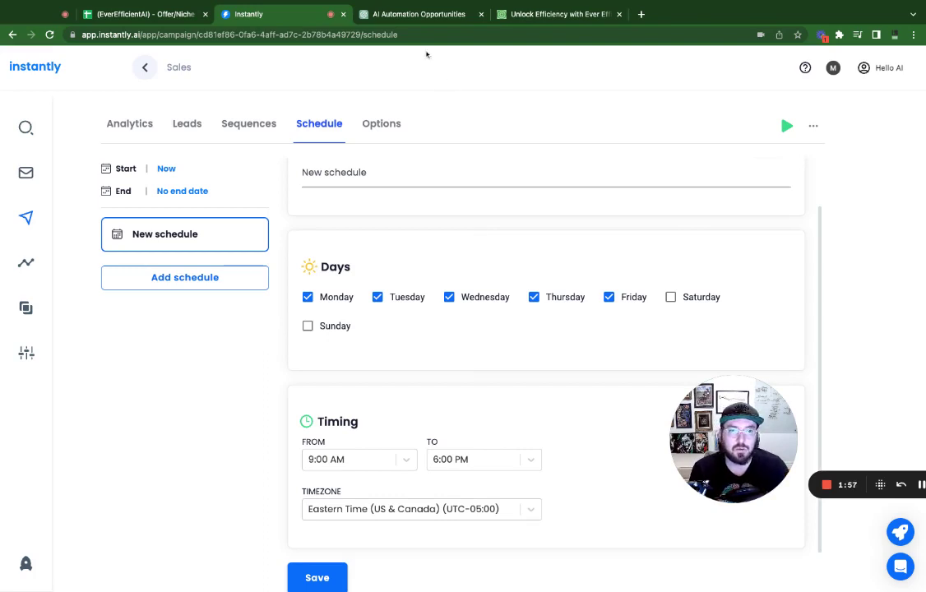
- Switch to the Ever Efficient AI website's home page
{"action": "left_click", "coordinate": [407, 14]}
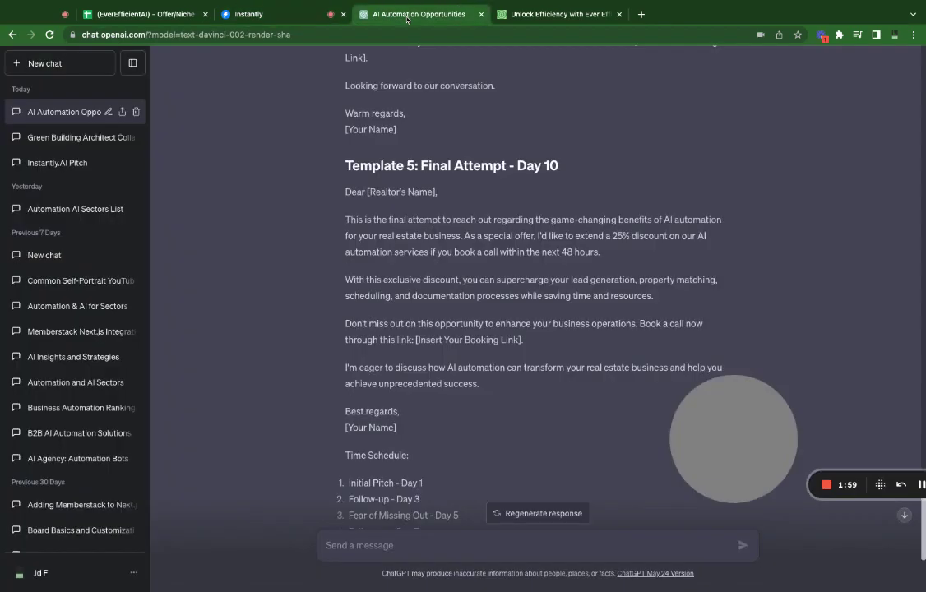
{"action": "left_click", "coordinate": [542, 17]}
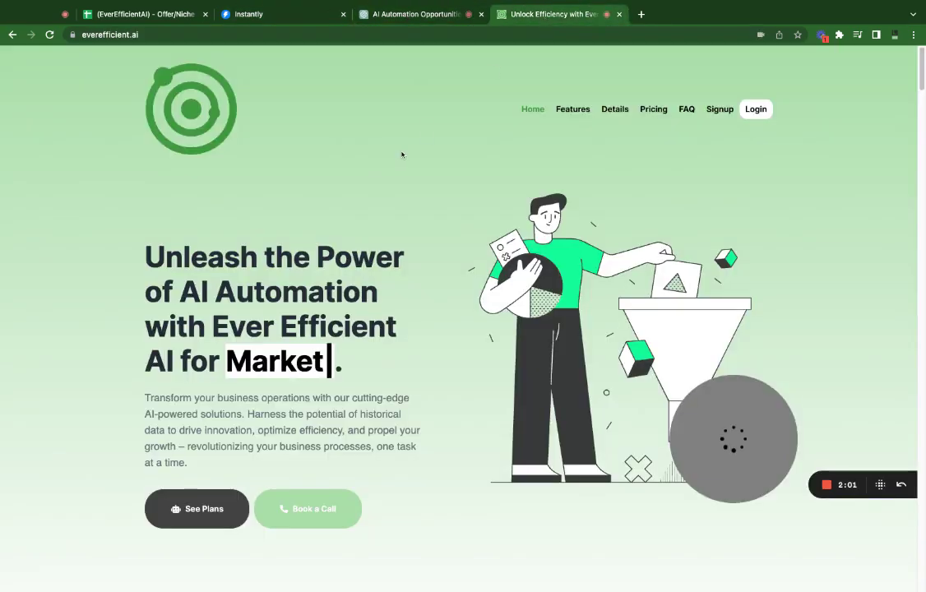